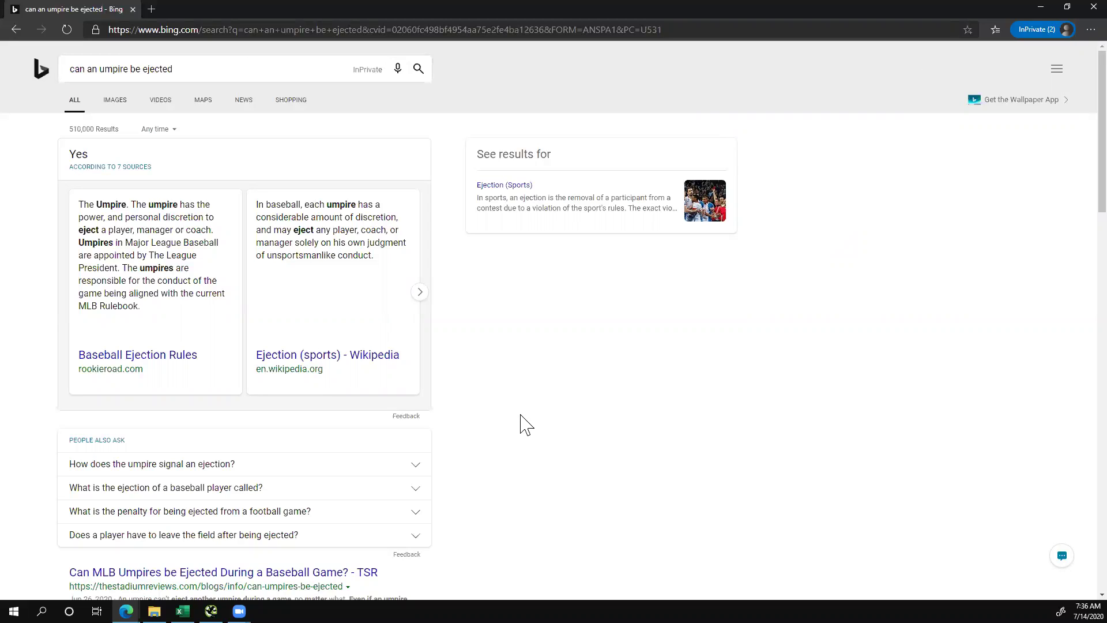
# Scroll the Bing results and bring up the link menu on The Stadium Reviews 'Can MLB Umpires be Ejected' result
pyautogui.scroll(-1, 526, 425)
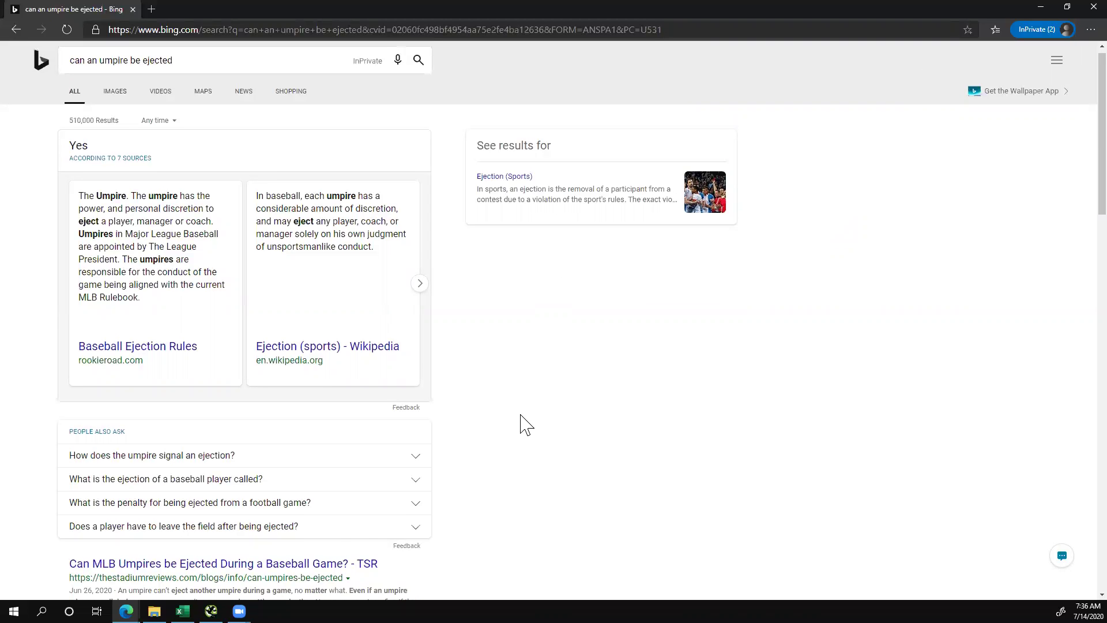
pyautogui.scroll(-3, 526, 425)
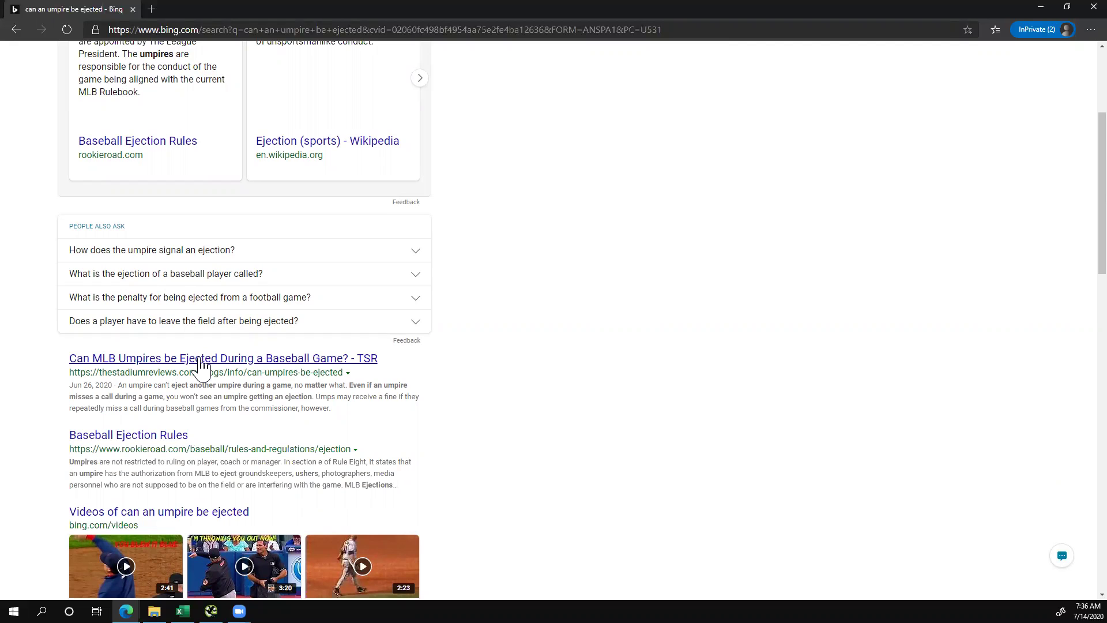
pyautogui.rightClick(202, 366)
# Open The Stadium Reviews article in a new tab, switch to it and highlight its web address
pyautogui.click(230, 367)
pyautogui.click(193, 9)
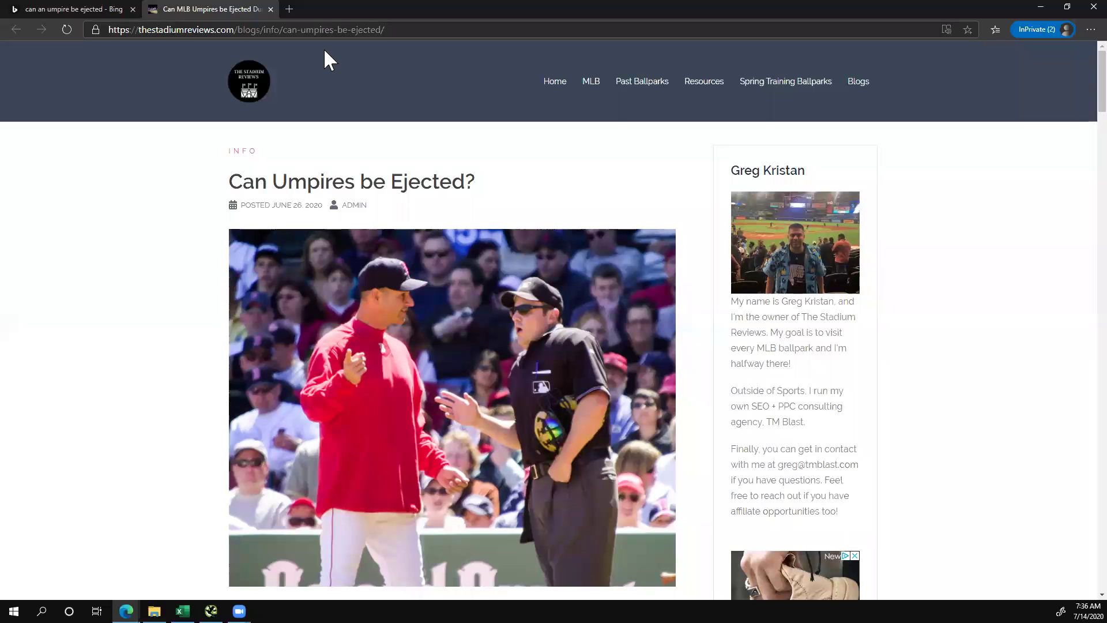
pyautogui.click(230, 28)
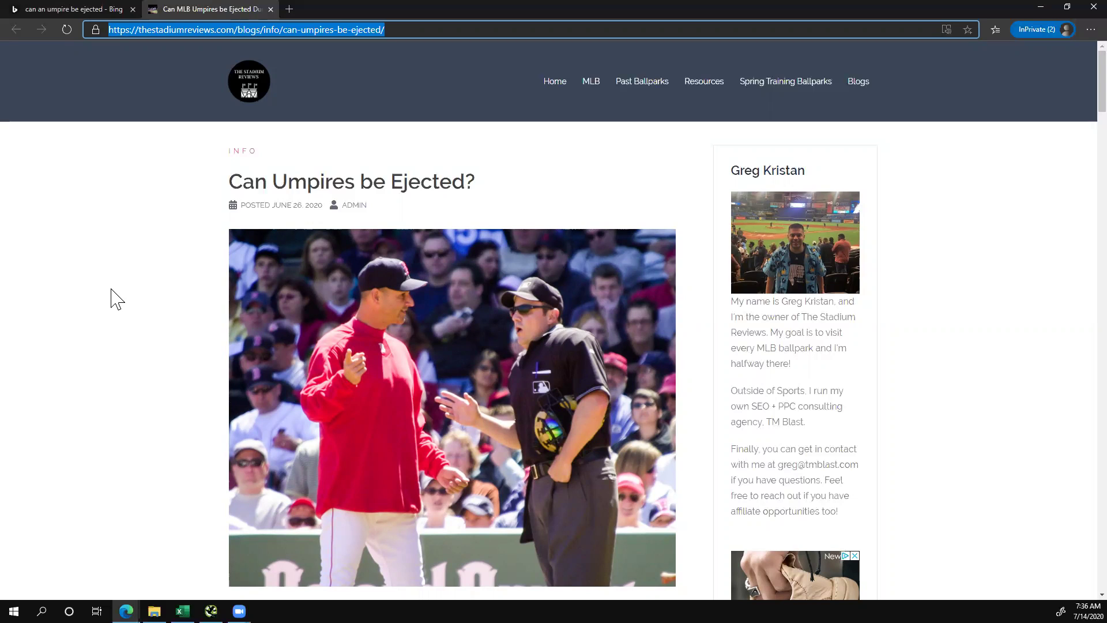
# Select the full 'Can Umpires be Ejected?' title, then clear the selection
pyautogui.click(112, 291)
pyautogui.moveTo(230, 181); pyautogui.dragTo(390, 182)
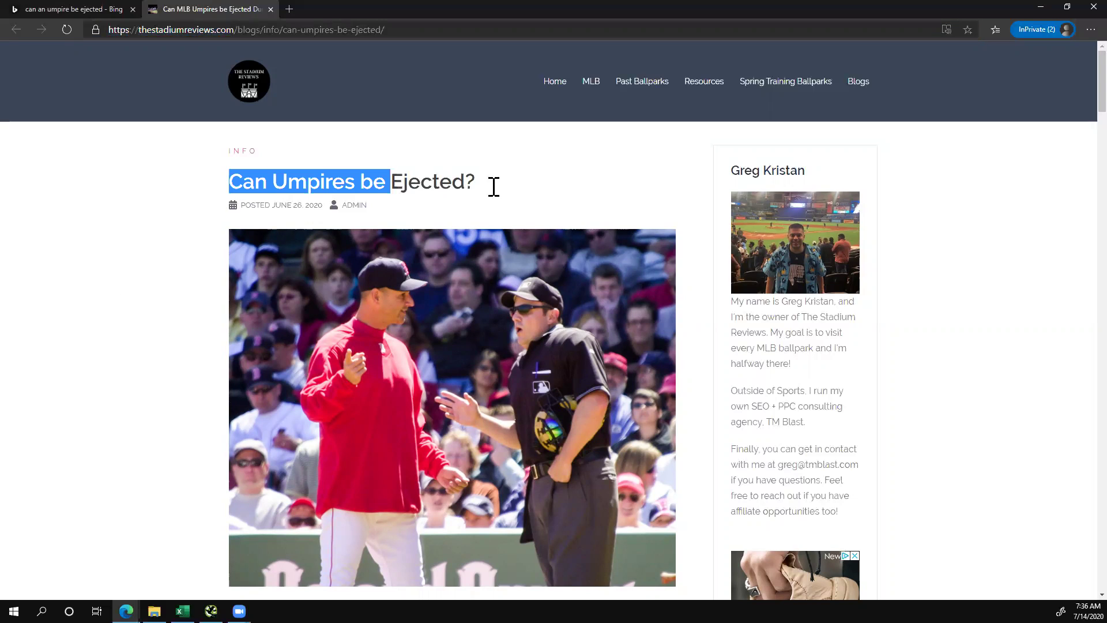
pyautogui.moveTo(494, 185); pyautogui.dragTo(490, 184)
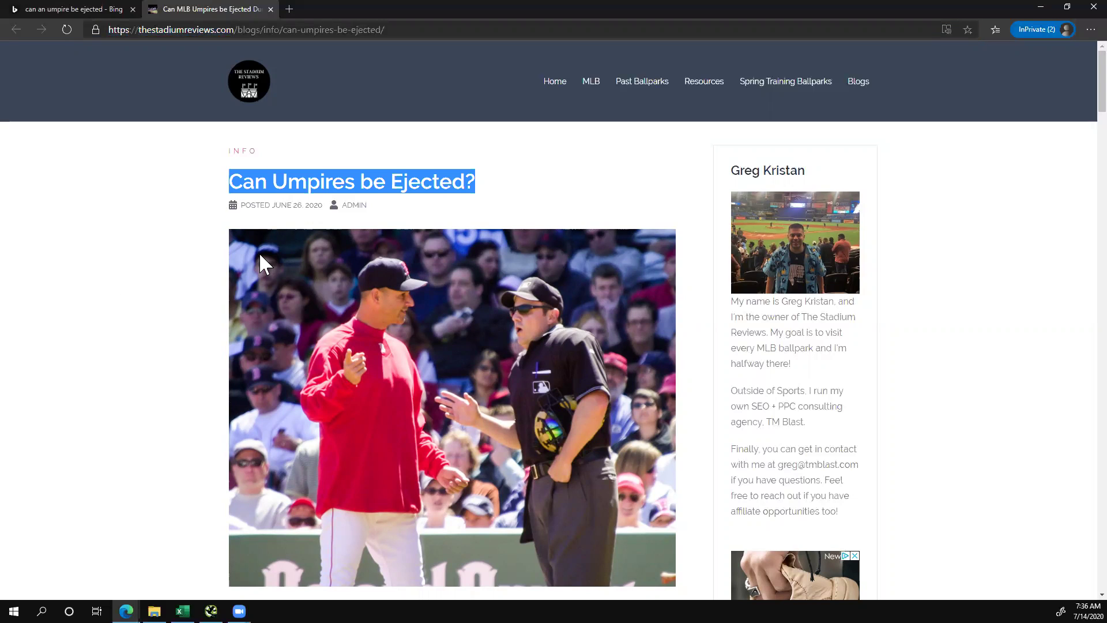
pyautogui.click(128, 282)
# Scroll down the article to the 'How Does the Umpire Signal an Ejection?' section
pyautogui.scroll(-7, 128, 282)
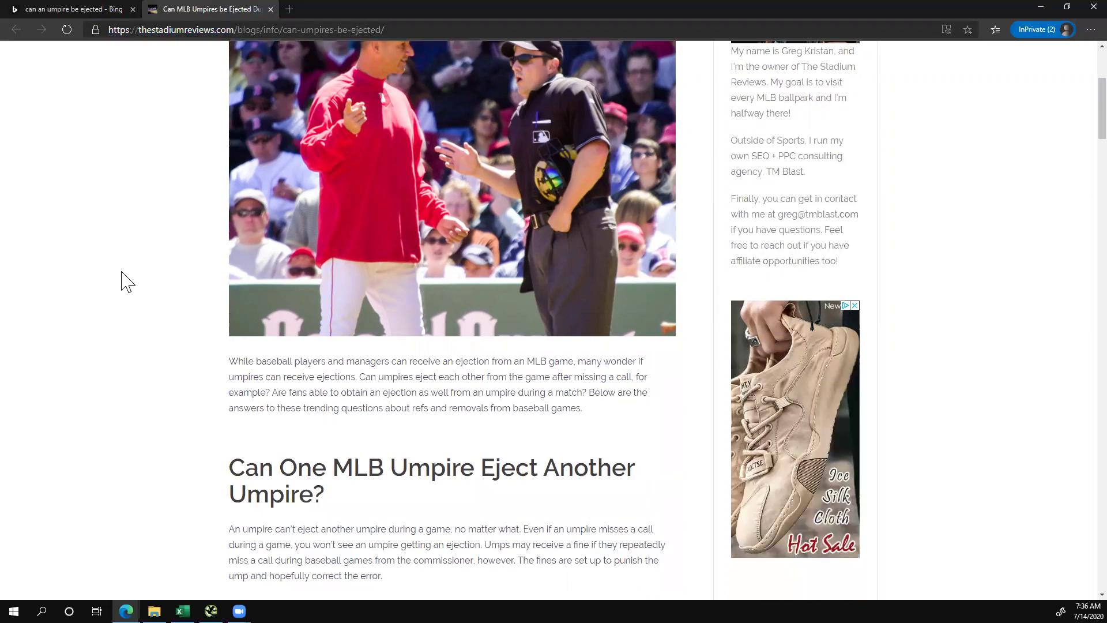
pyautogui.scroll(-3, 128, 282)
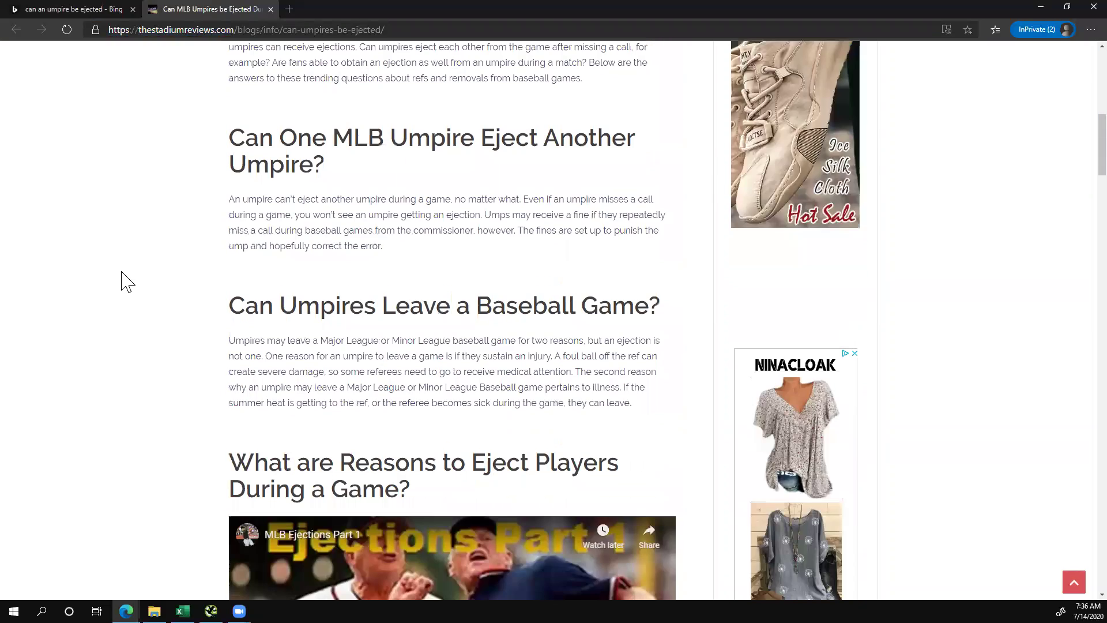
pyautogui.scroll(2, 128, 282)
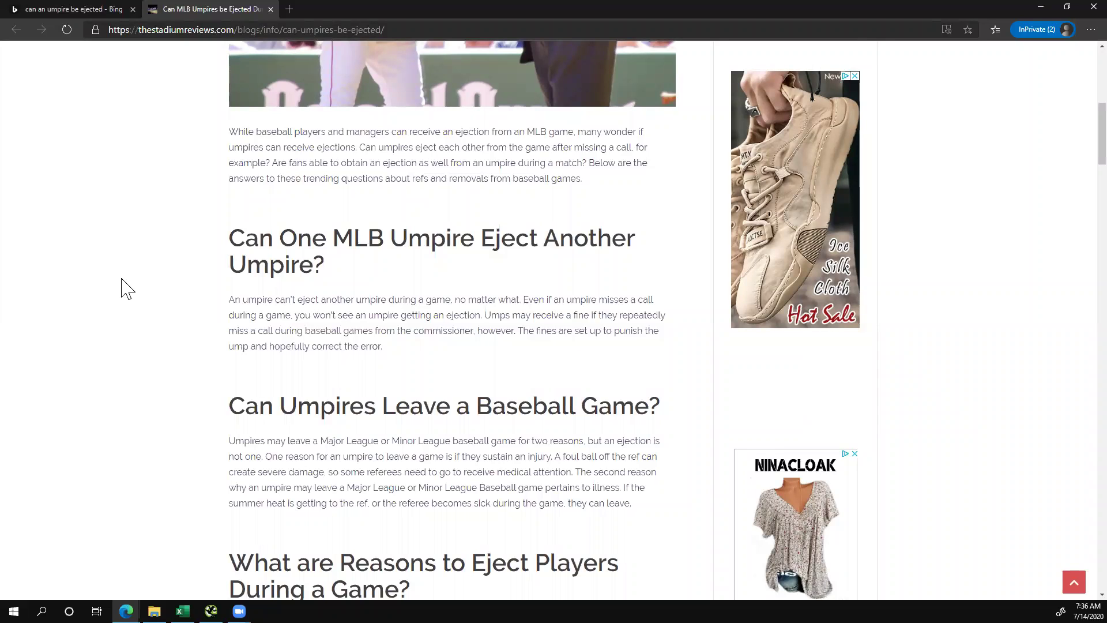
pyautogui.scroll(-9, 127, 289)
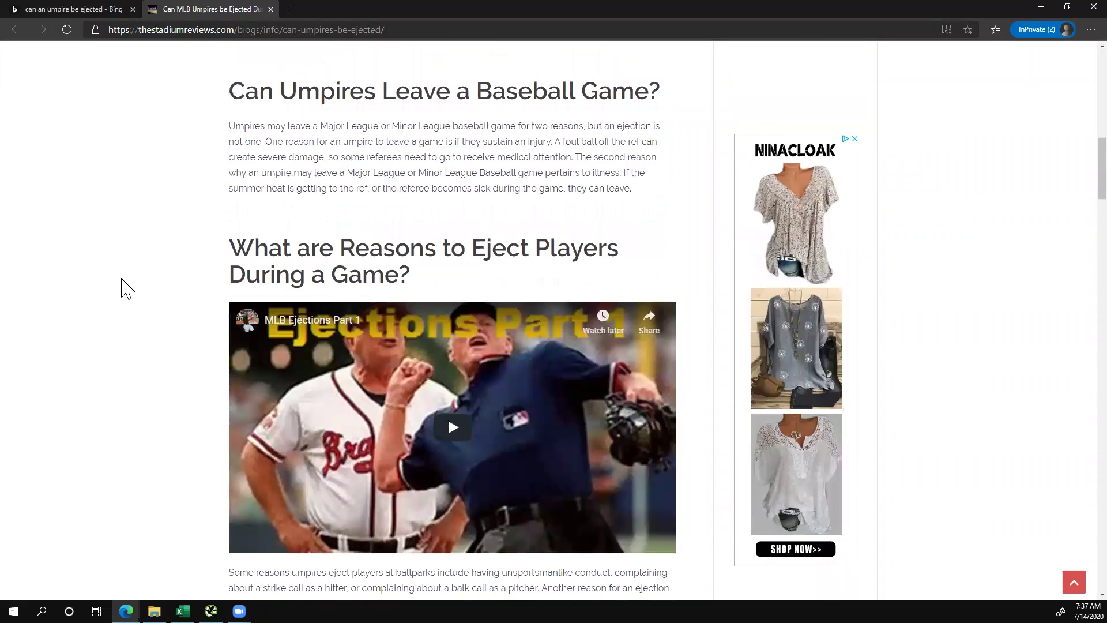
pyautogui.scroll(-10, 126, 289)
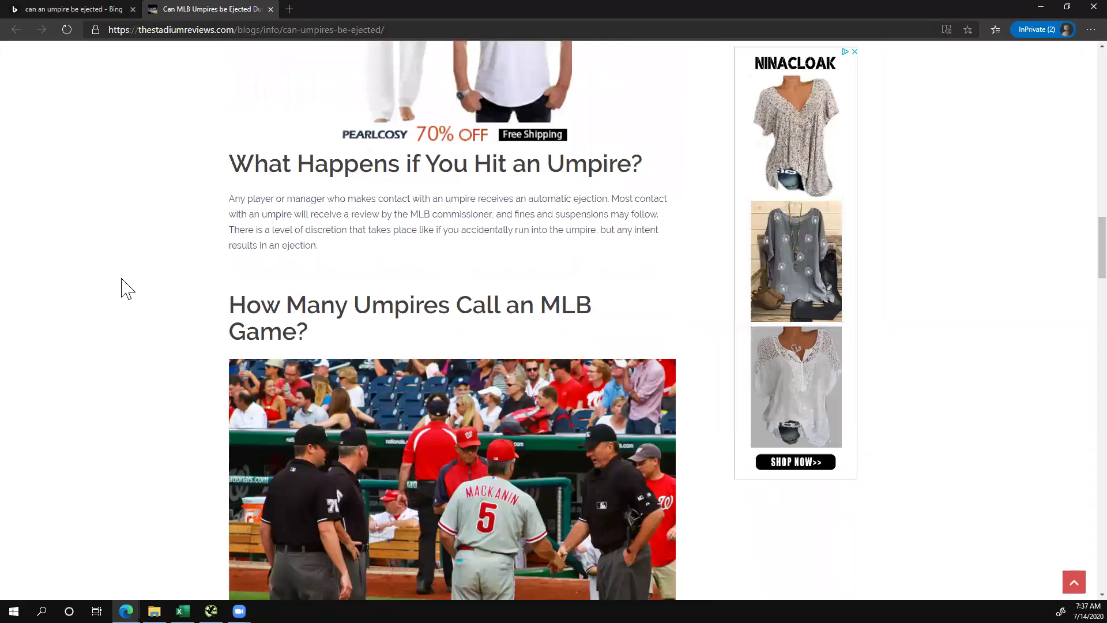
pyautogui.scroll(-16, 127, 289)
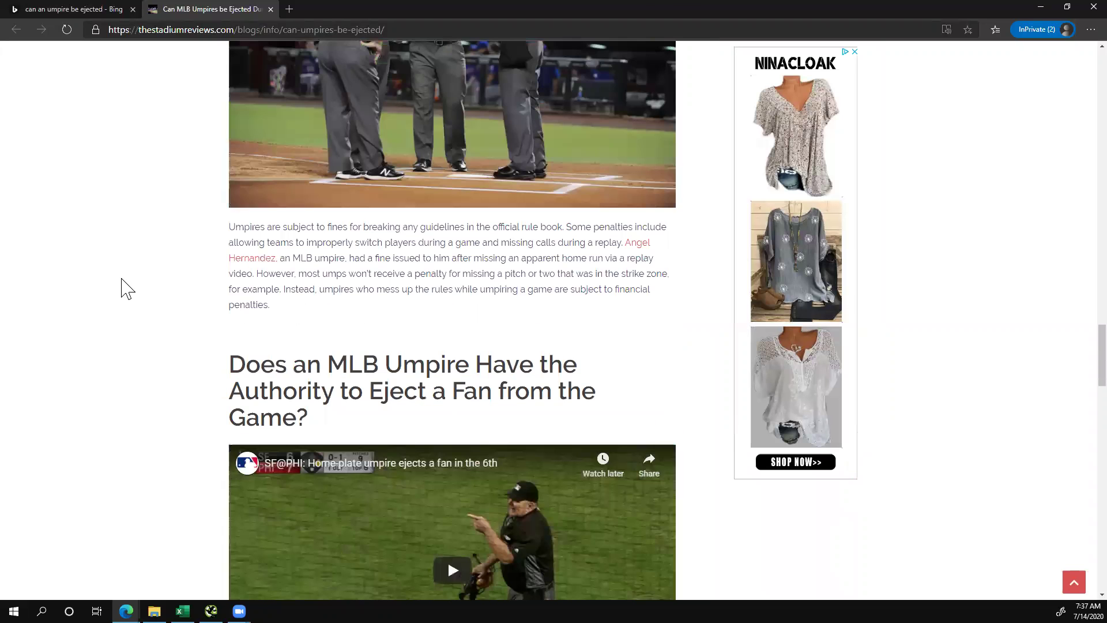
pyautogui.scroll(-5, 127, 288)
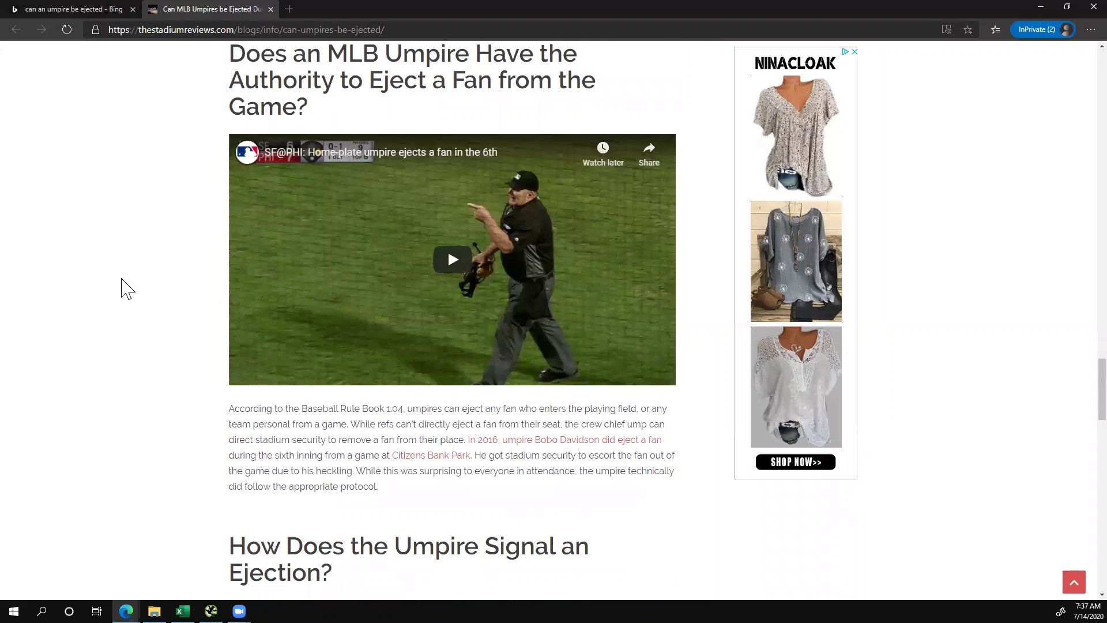
pyautogui.scroll(-6, 127, 288)
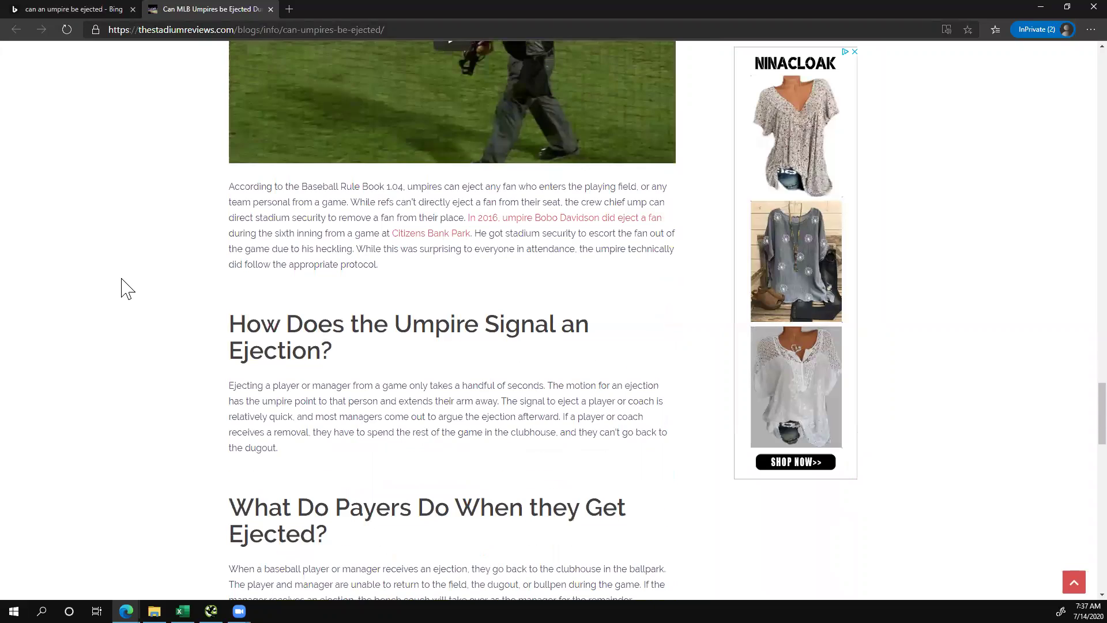
pyautogui.scroll(-1, 127, 288)
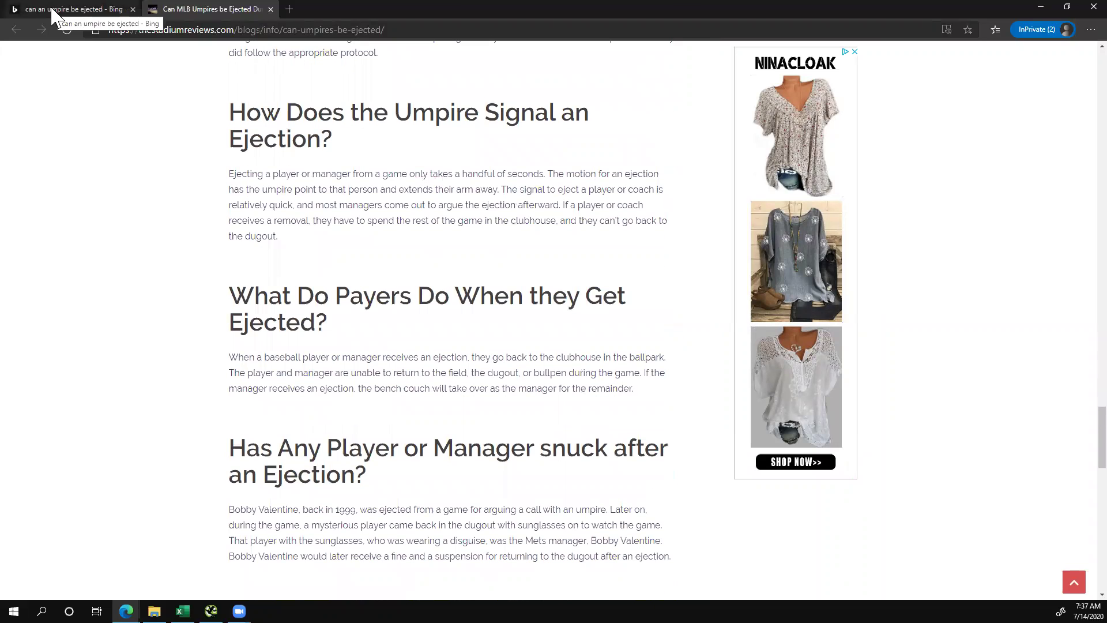
# Return to the Bing results and expand the Wikipedia-cited answer on how umpires signal ejections
pyautogui.hotkey('ctrl', 'shift', 'Tab')
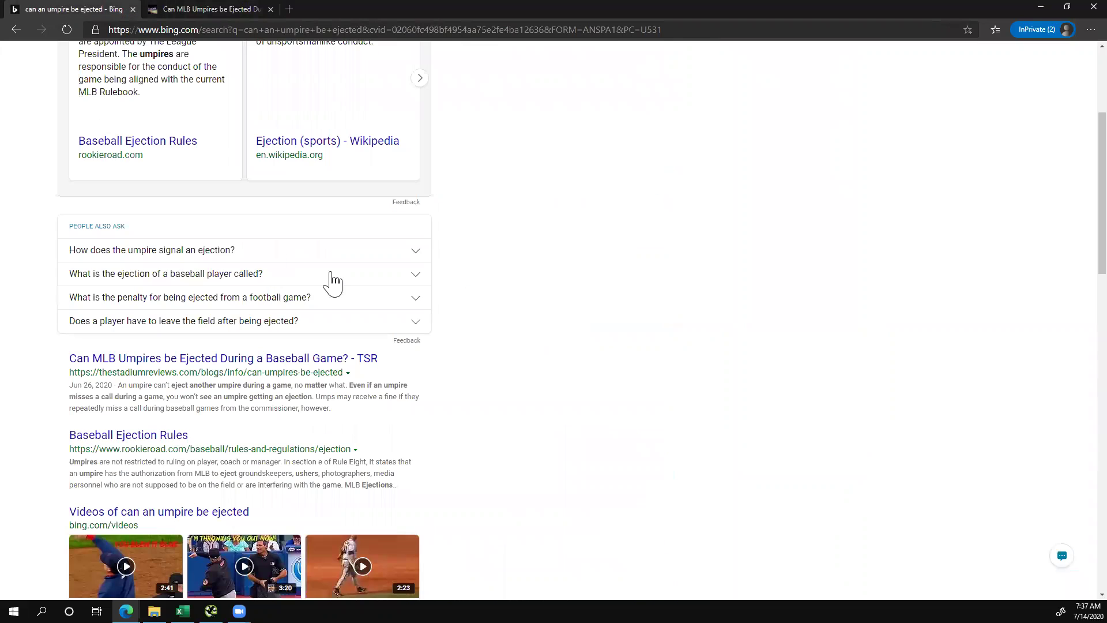
pyautogui.click(269, 254)
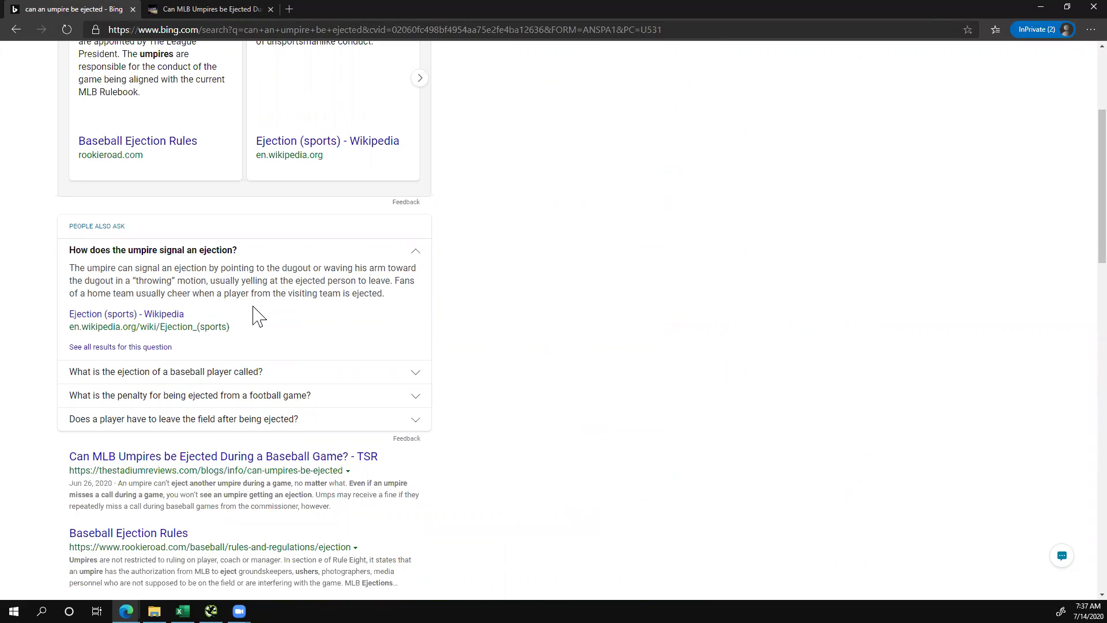
# Back in the article, review the ejection-reasons and hitting-umpires sections and scroll up to the title
pyautogui.click(210, 9)
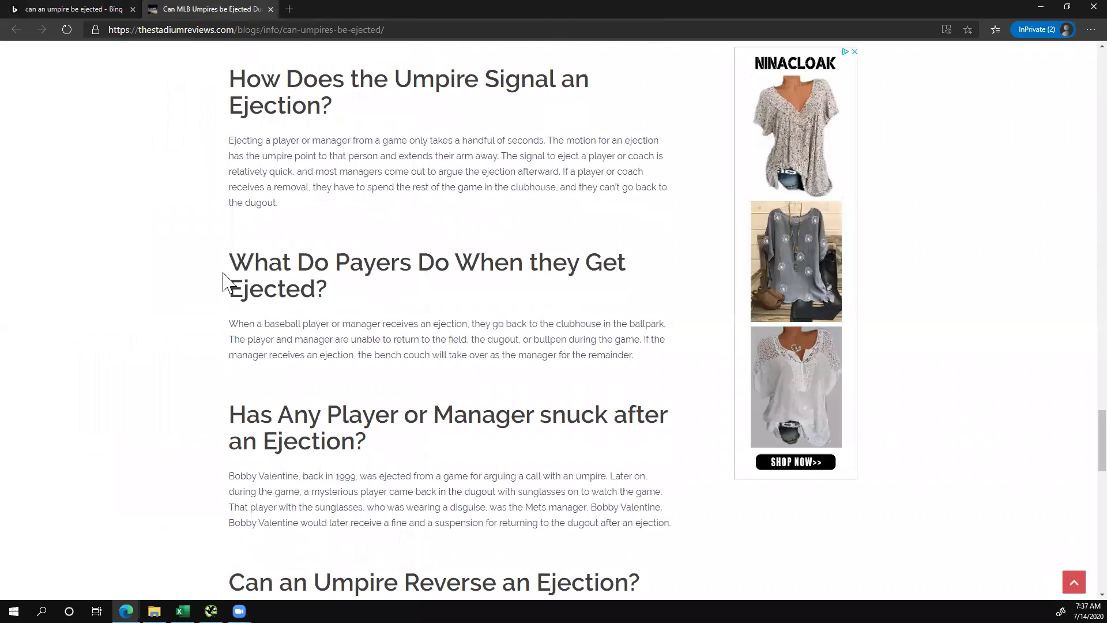
pyautogui.scroll(6, 224, 282)
pyautogui.scroll(-3, 224, 281)
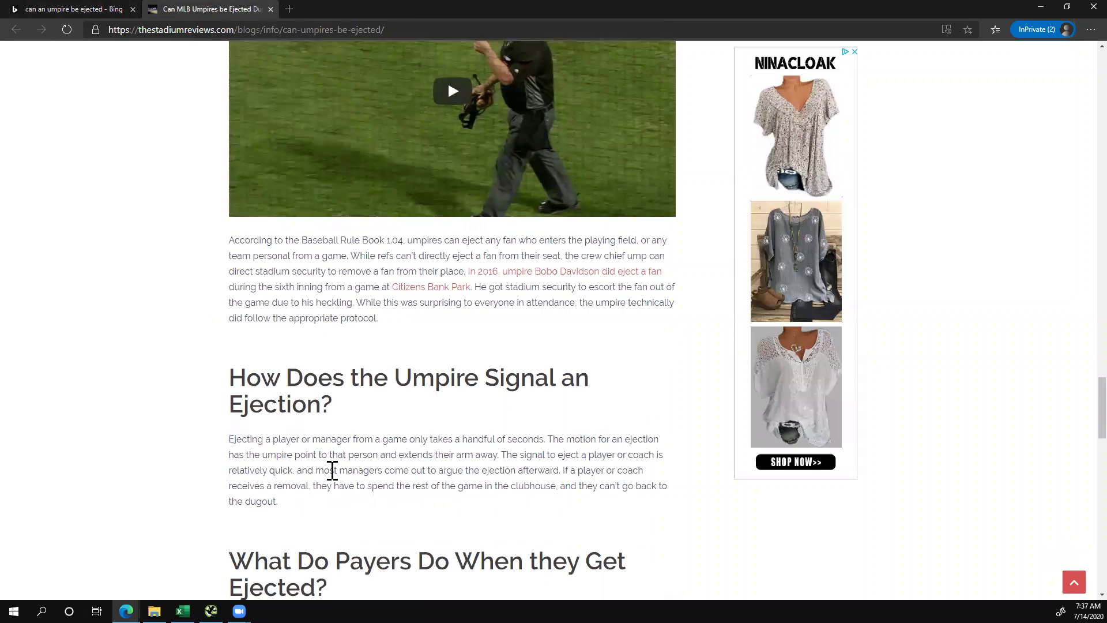
pyautogui.scroll(4, 331, 469)
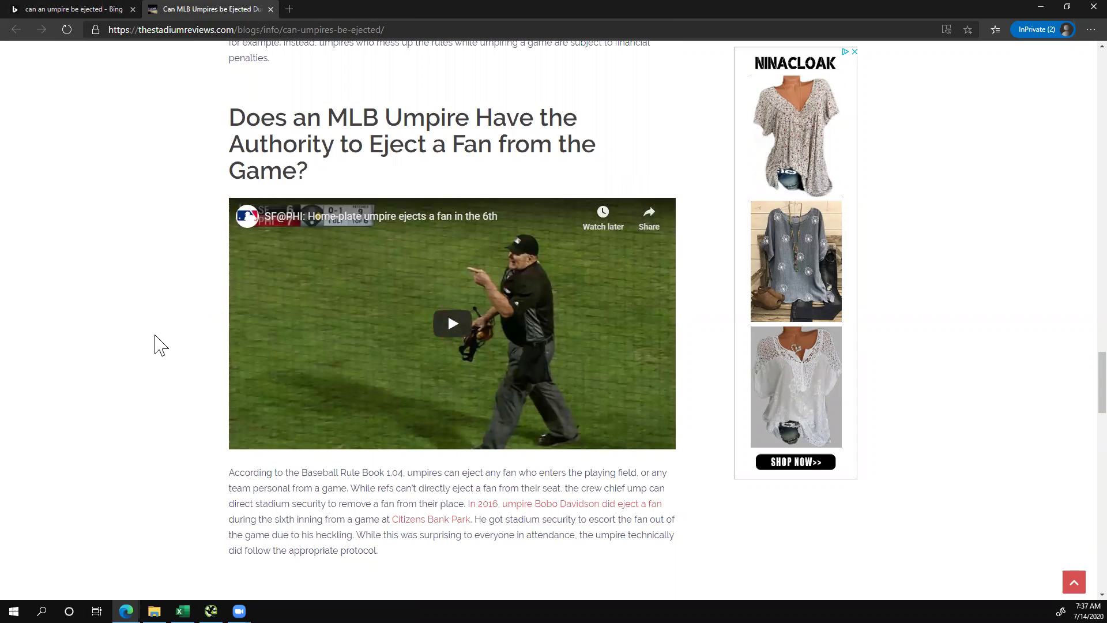
pyautogui.scroll(16, 159, 345)
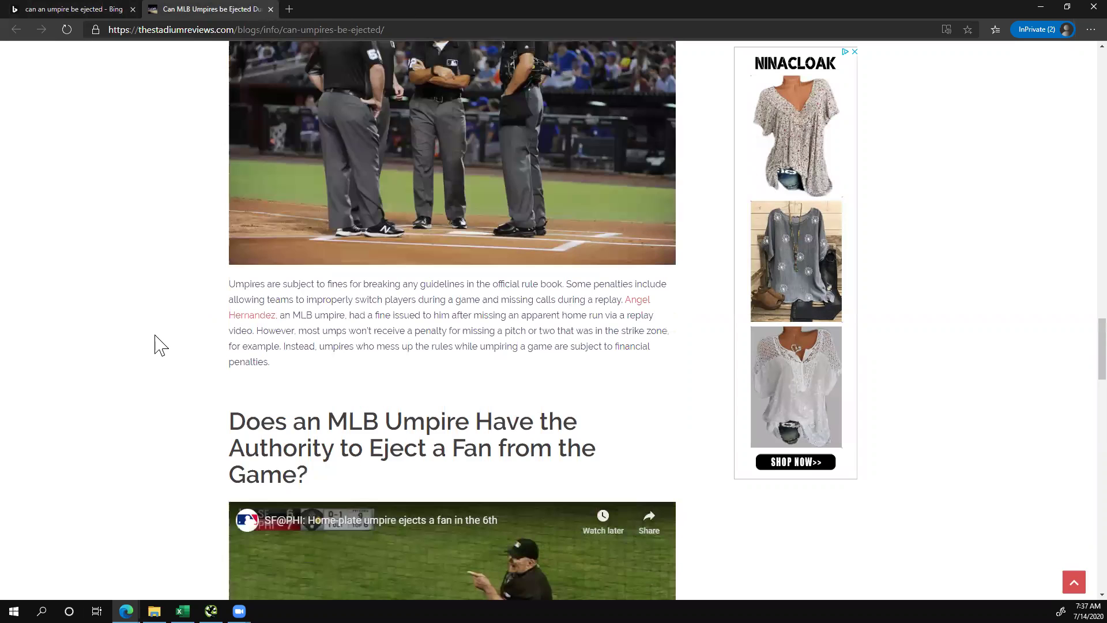
pyautogui.scroll(20, 161, 345)
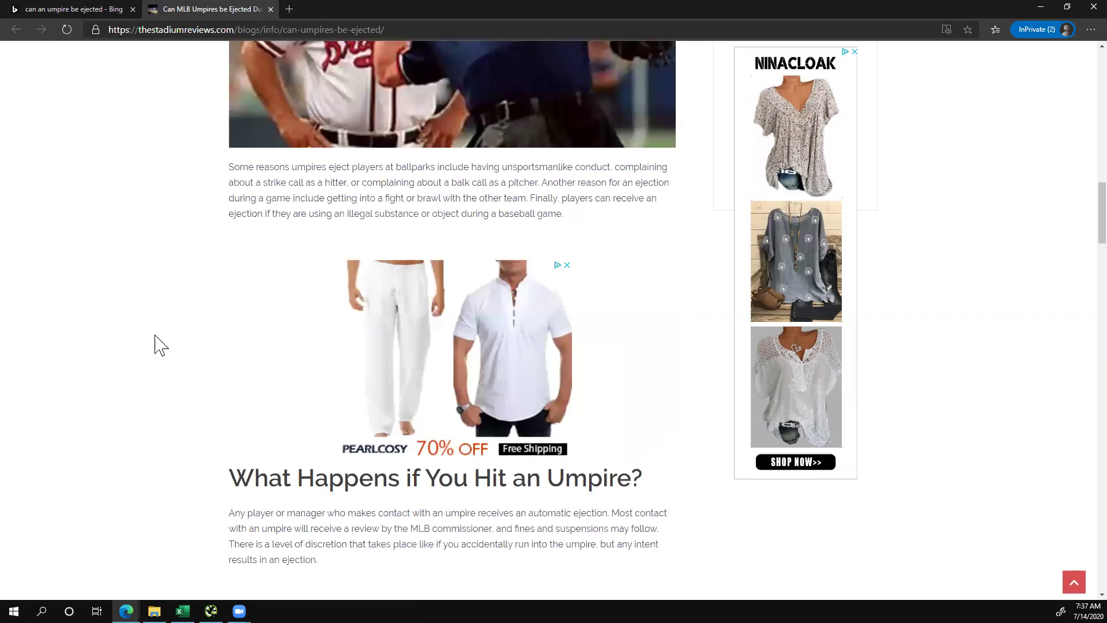
pyautogui.scroll(-2, 160, 345)
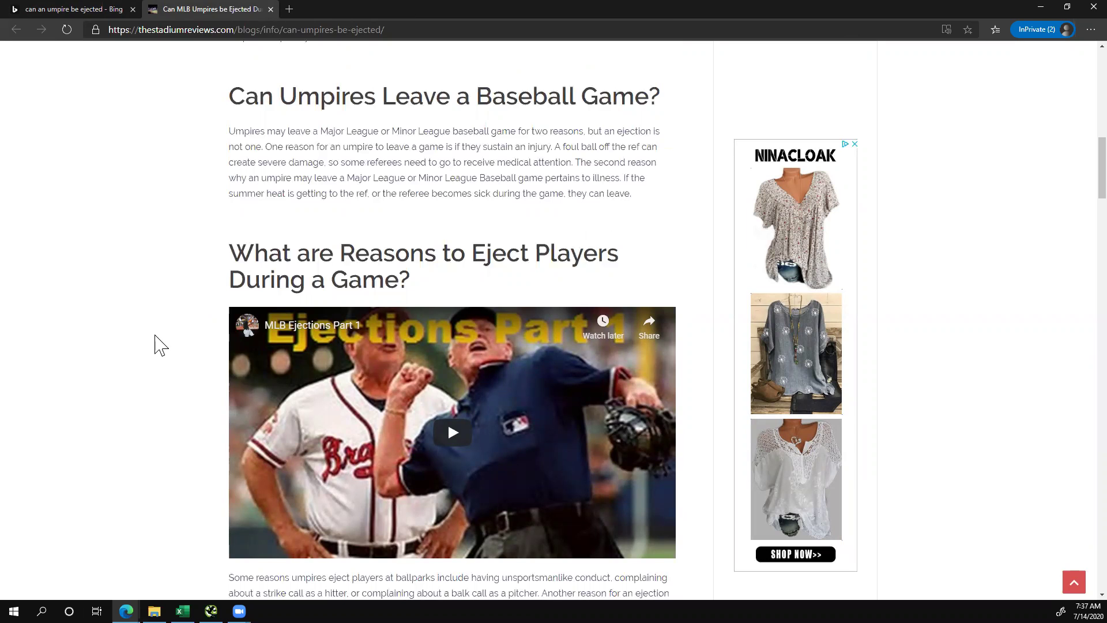
pyautogui.scroll(15, 160, 345)
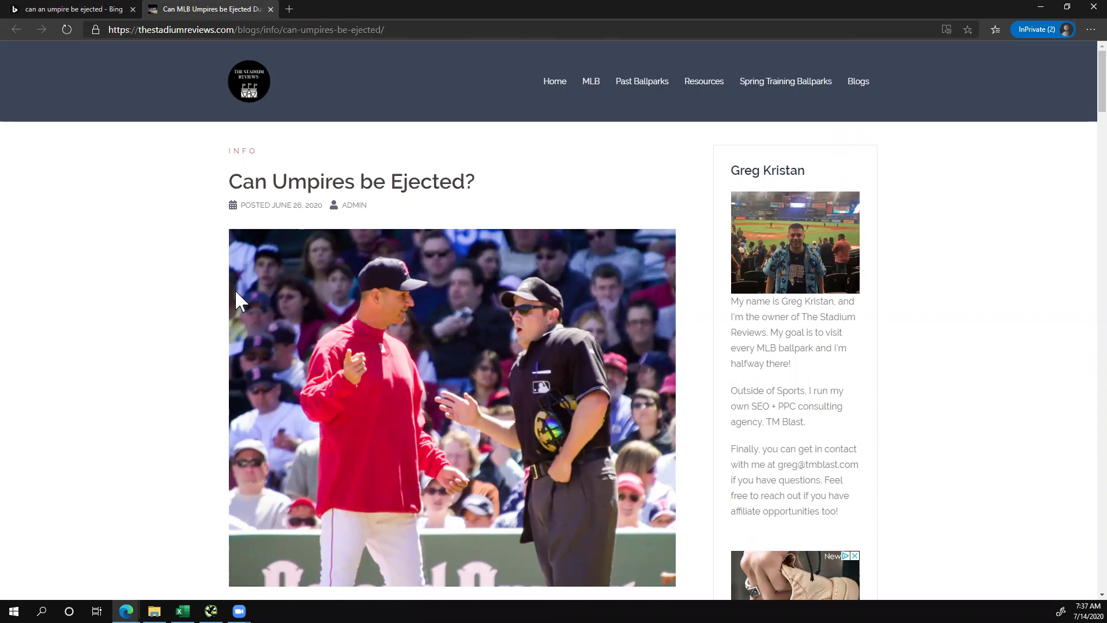
# Bring forward the other Edge window and show thestadiumreviews.com's Search Keywords page
pyautogui.moveTo(127, 610)
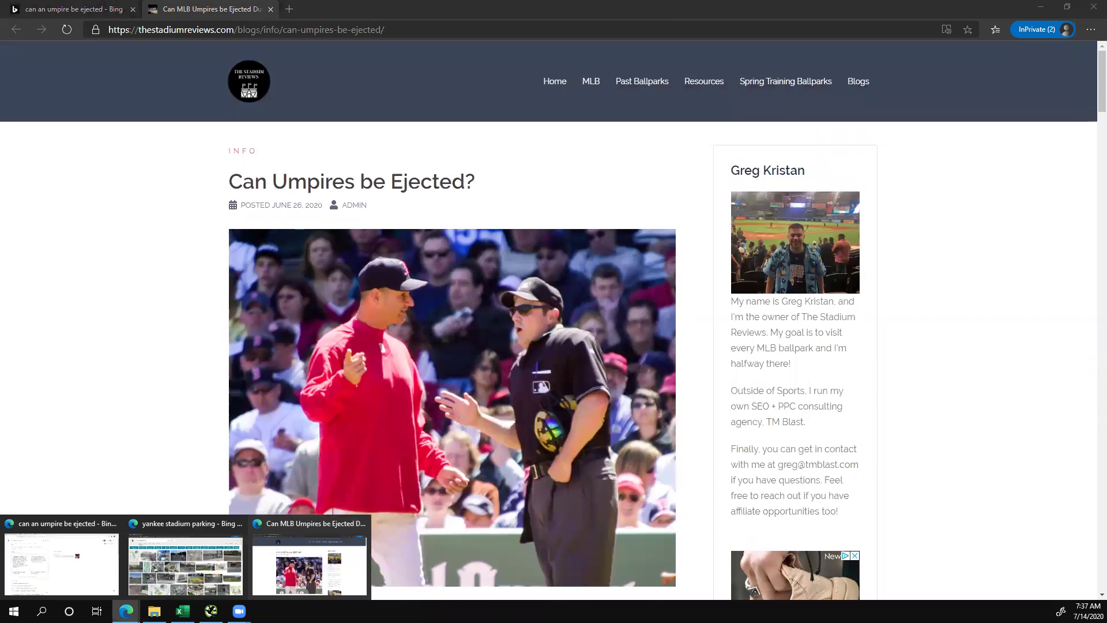
pyautogui.click(100, 557)
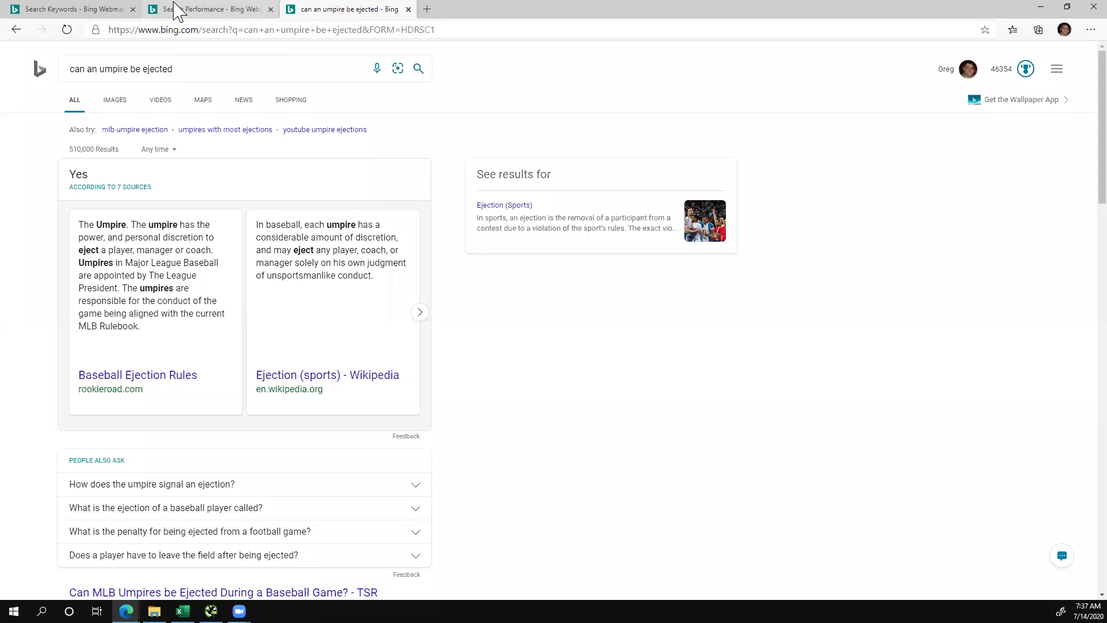
pyautogui.click(94, 9)
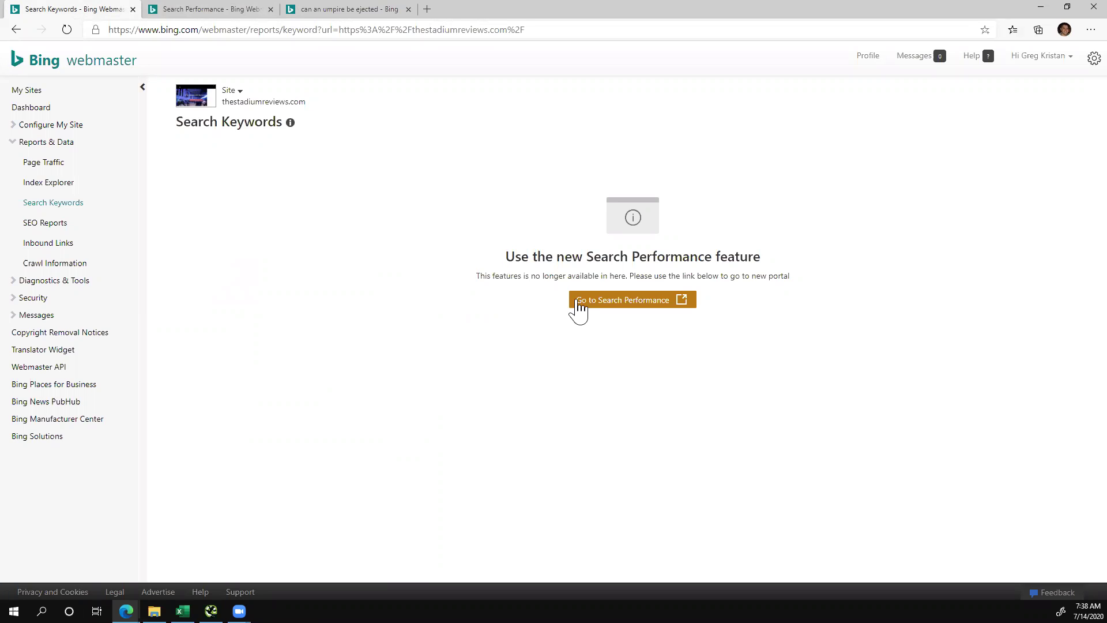
# Open Search Performance and sort keywords by impressions, led by 'old yankee stadium' at 453
pyautogui.click(211, 11)
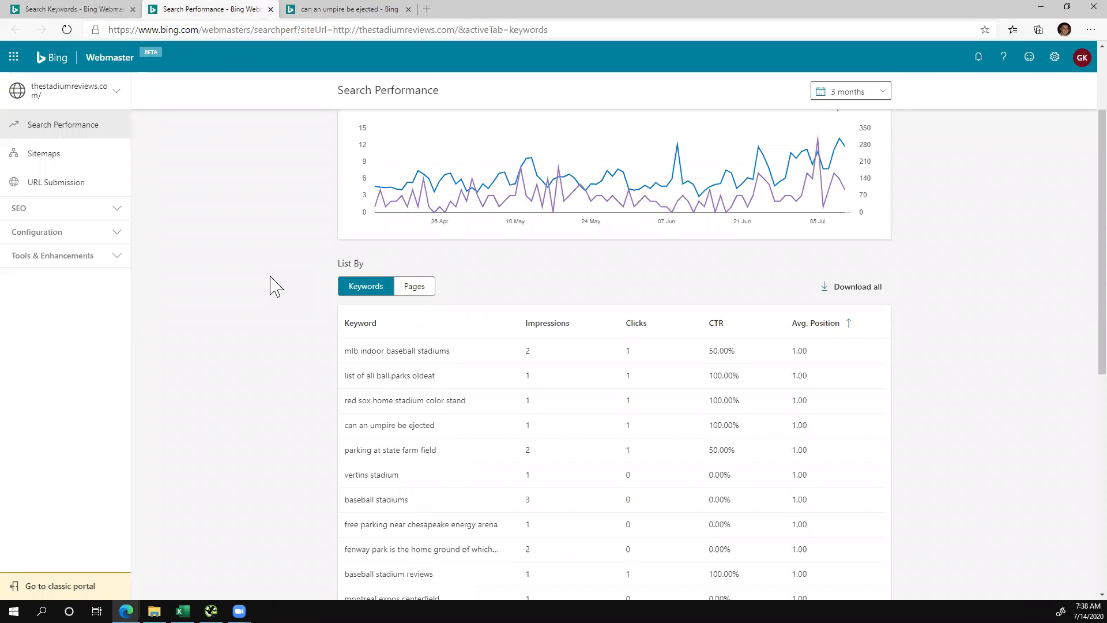
pyautogui.scroll(2, 276, 287)
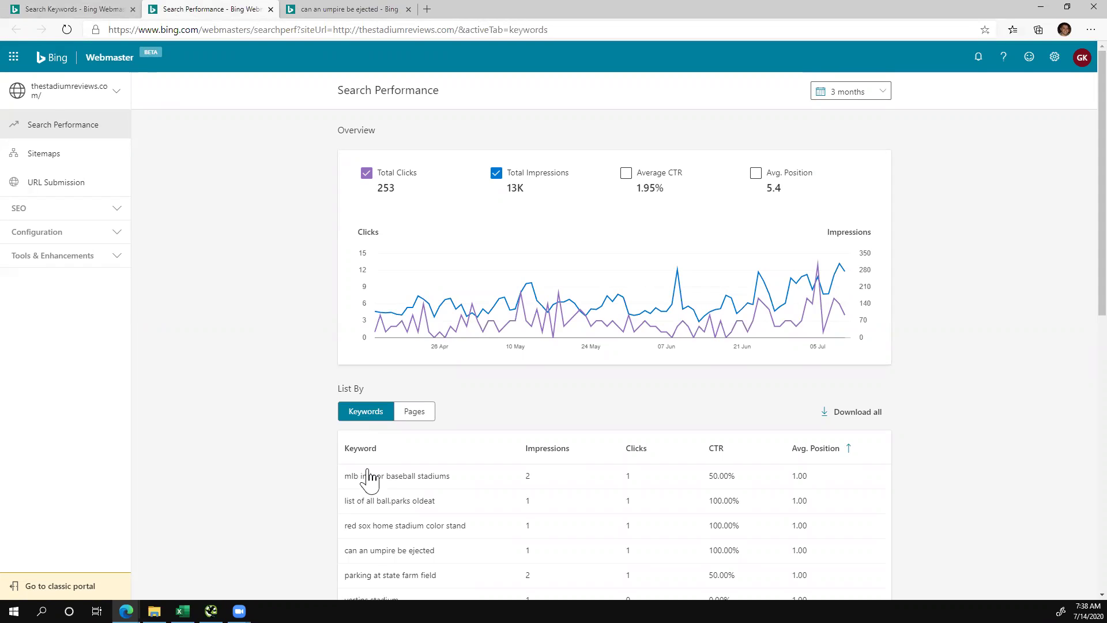
pyautogui.scroll(-3, 300, 484)
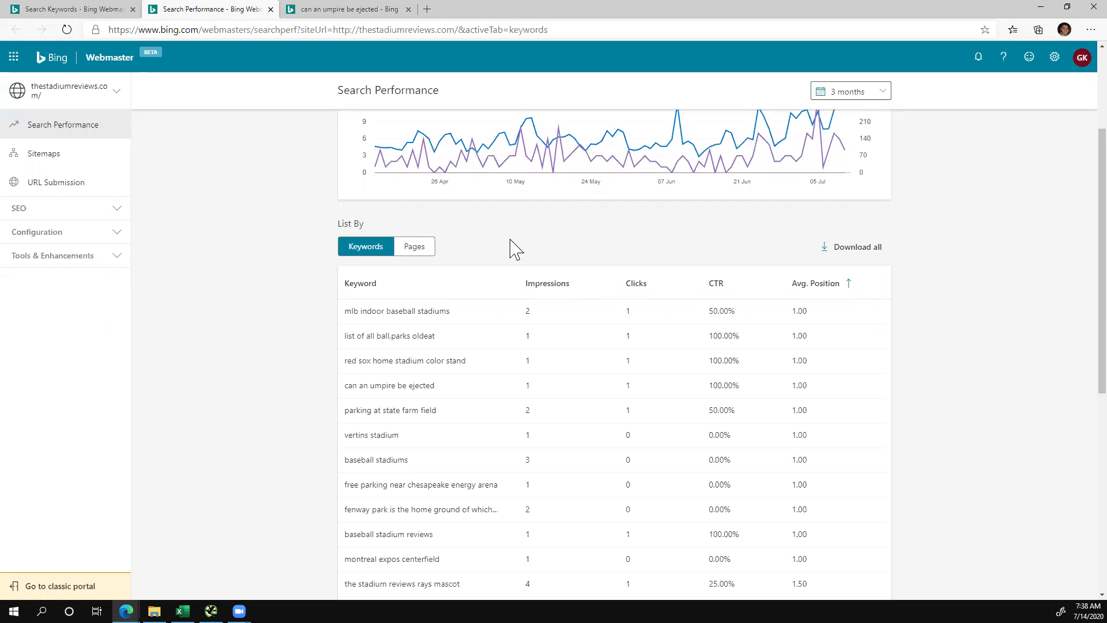
pyautogui.click(546, 286)
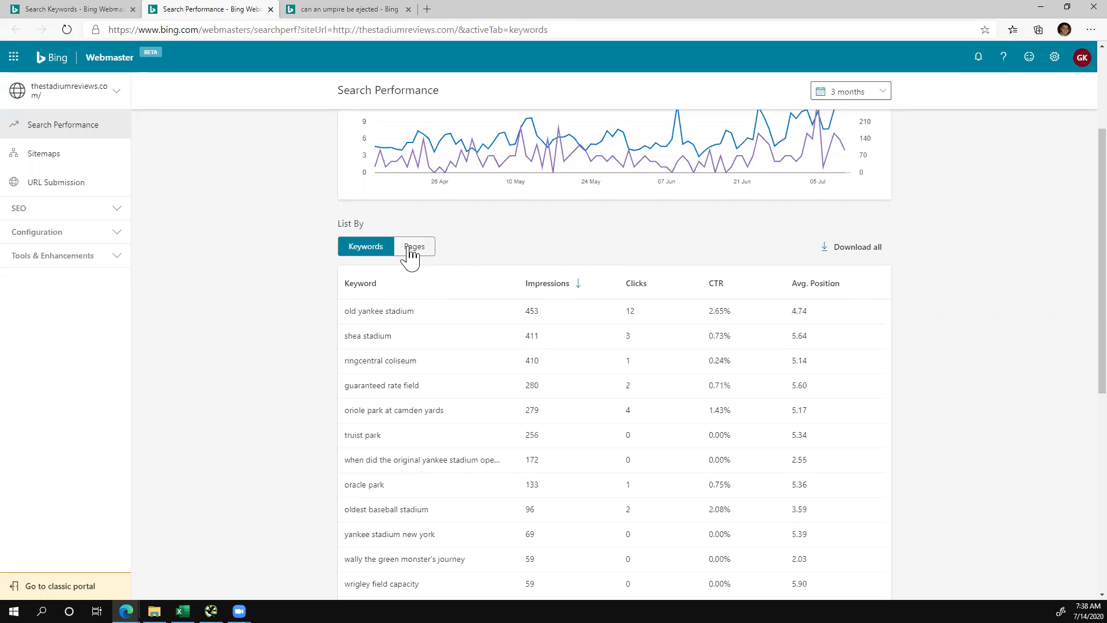
# List performance by Pages, topped by the old-yankee-stadium page with 1.4K impressions and 28 clicks
pyautogui.click(412, 249)
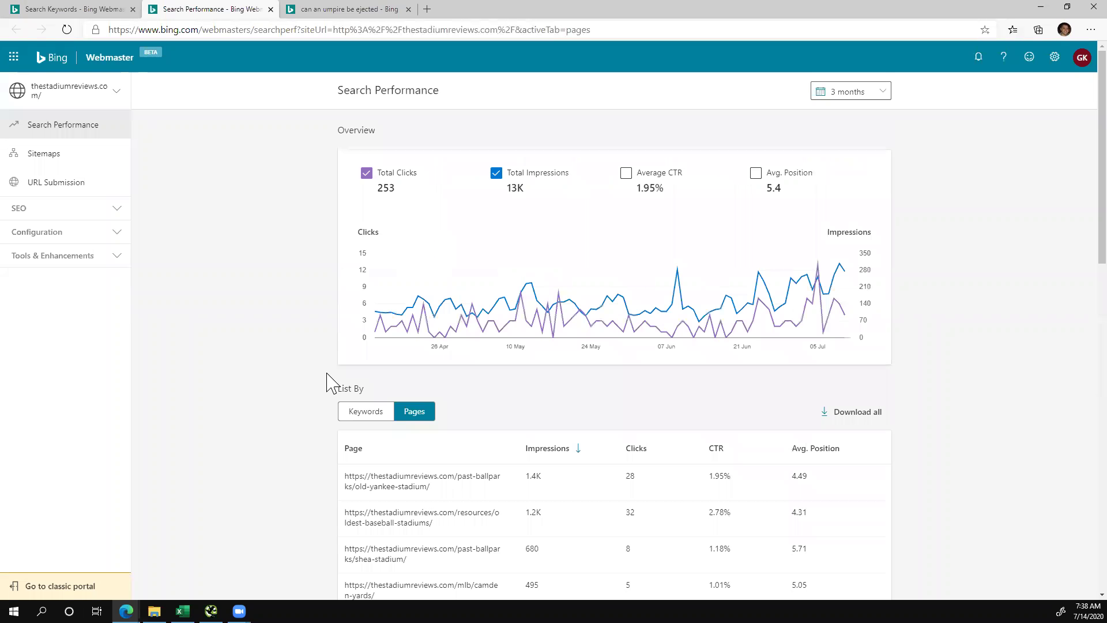
pyautogui.scroll(-1, 329, 380)
pyautogui.scroll(-1, 330, 381)
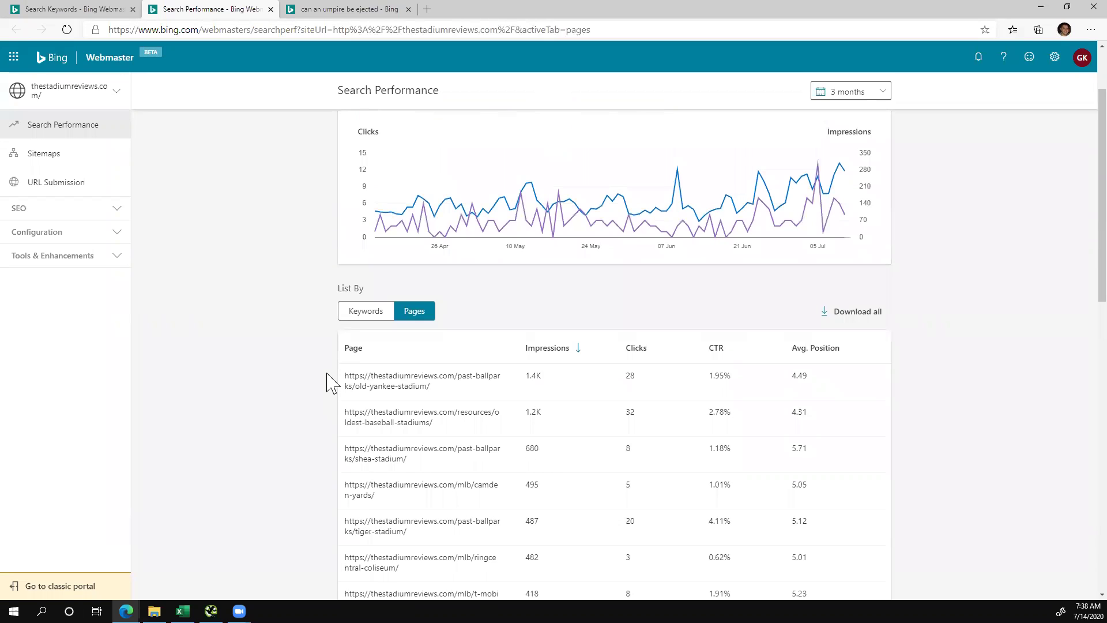
pyautogui.scroll(2, 329, 381)
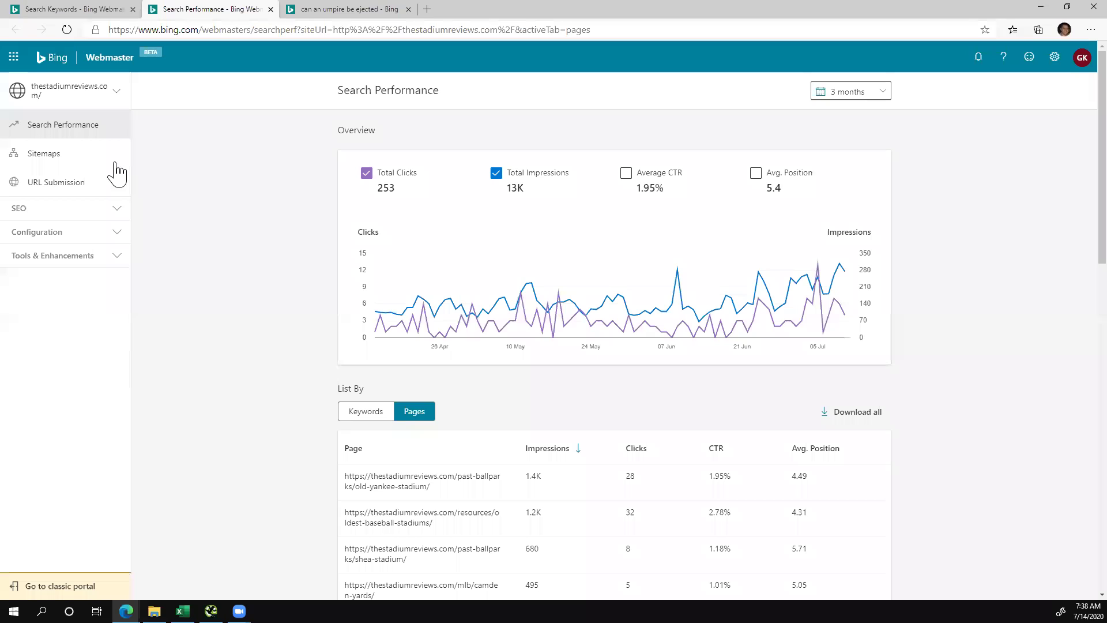
# Open Sitemaps to view sitemap.xml with Success status and 241 URLs discovered
pyautogui.click(85, 163)
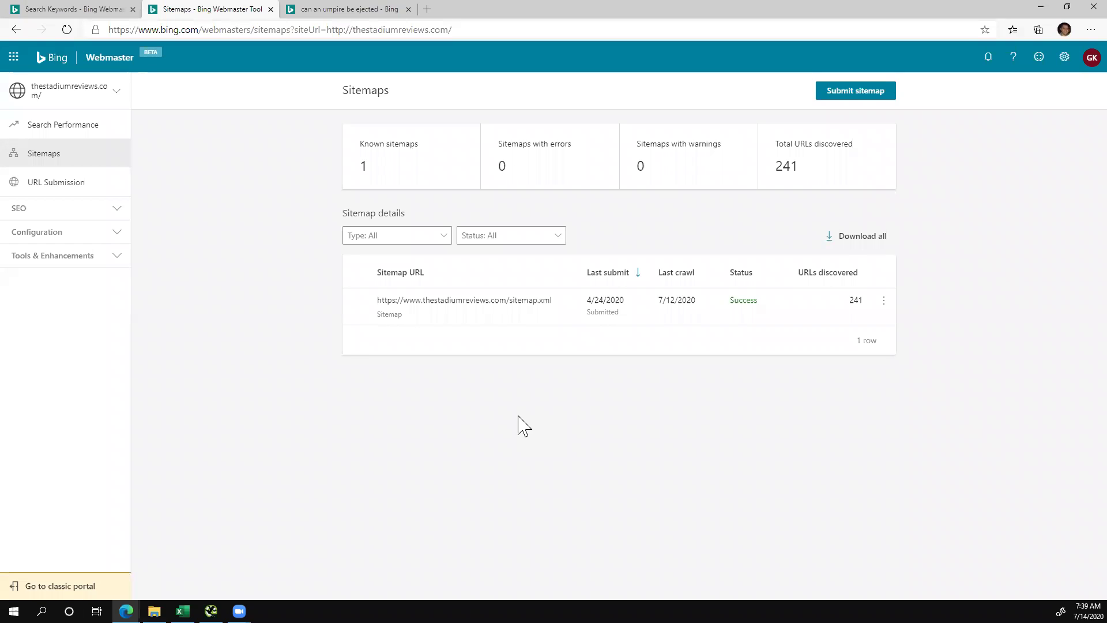
# Open URL Submission, highlight the 10000 daily quota, and scroll the 234 submitted URLs
pyautogui.click(95, 183)
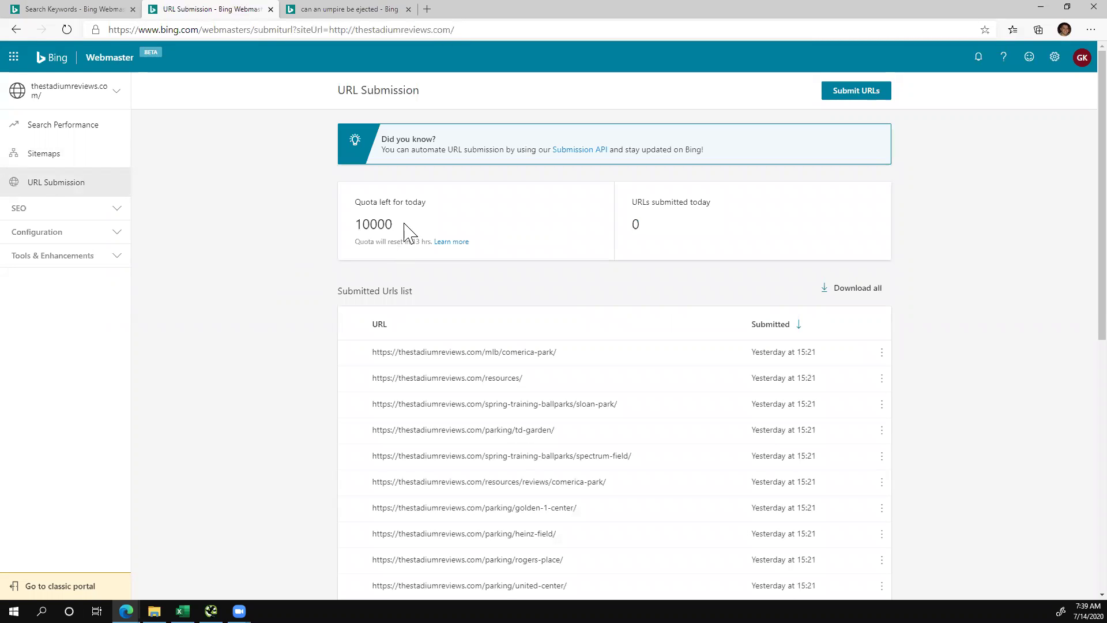
pyautogui.moveTo(405, 226); pyautogui.dragTo(350, 228)
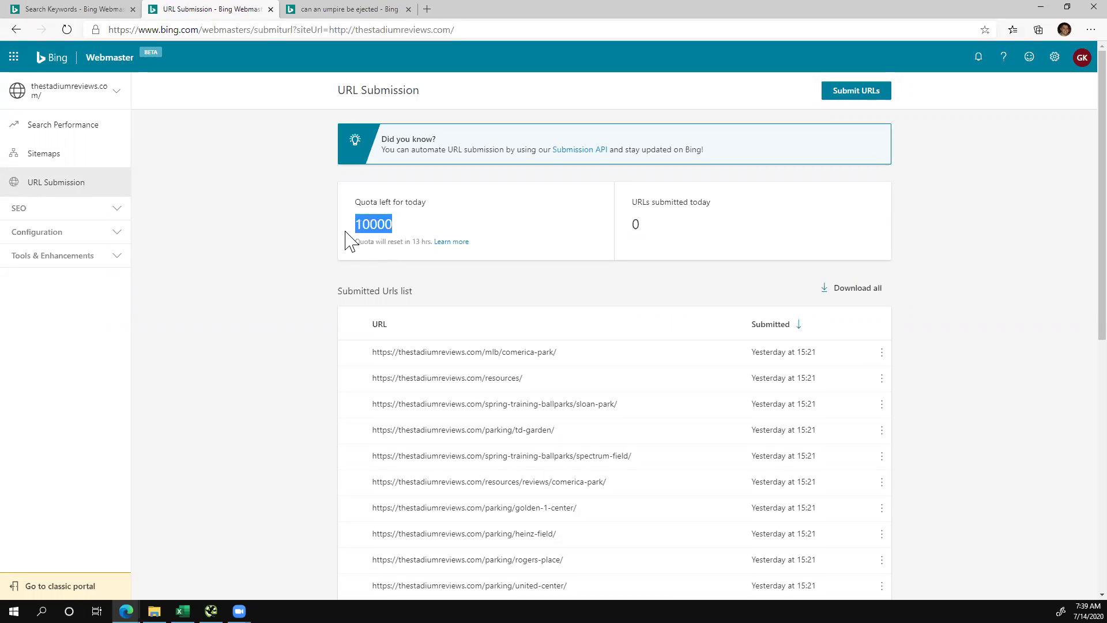
pyautogui.scroll(-3, 344, 376)
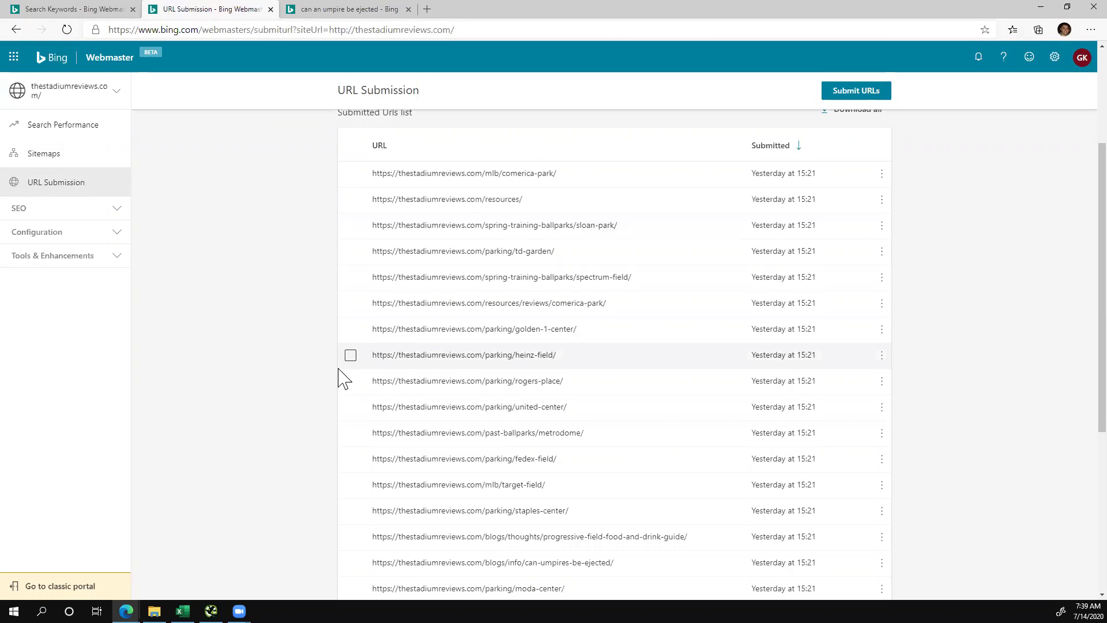
pyautogui.scroll(4, 343, 376)
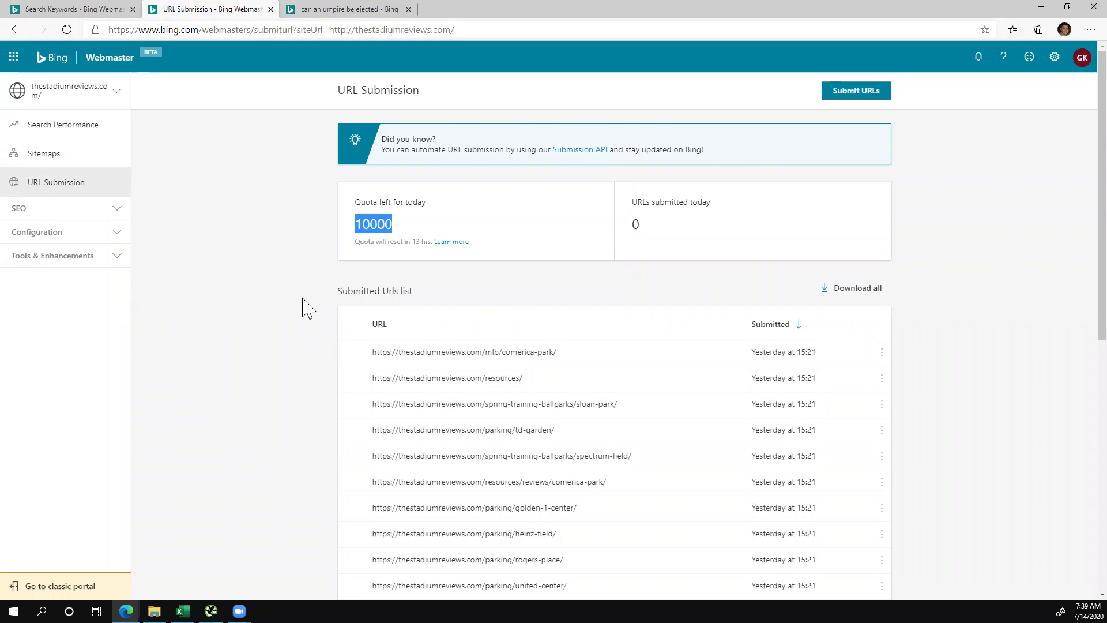
pyautogui.scroll(-10, 305, 305)
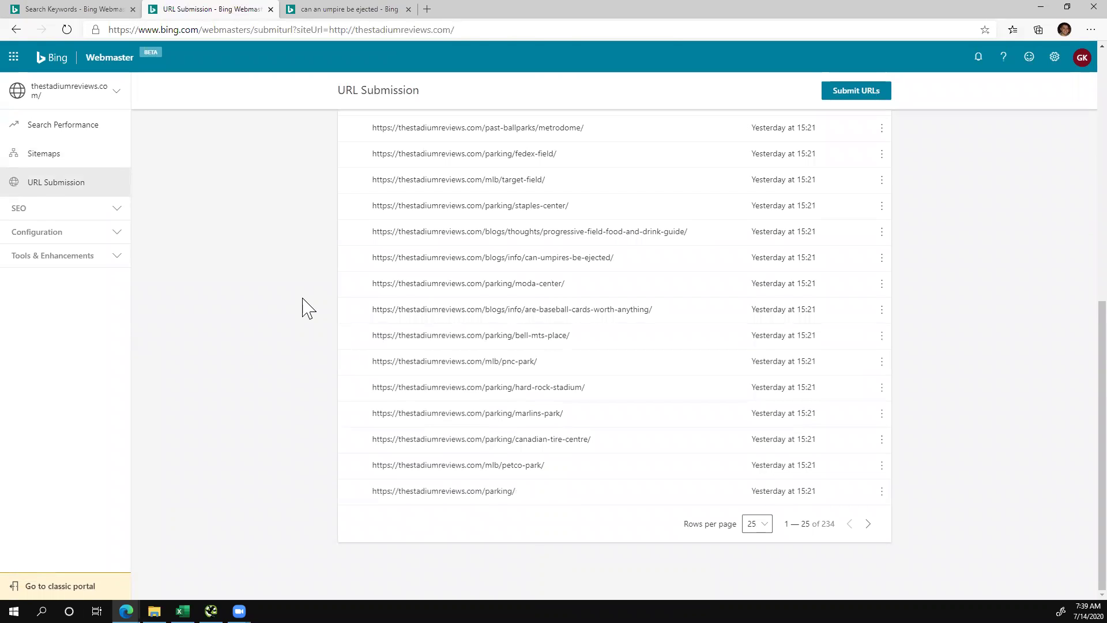
pyautogui.scroll(10, 304, 306)
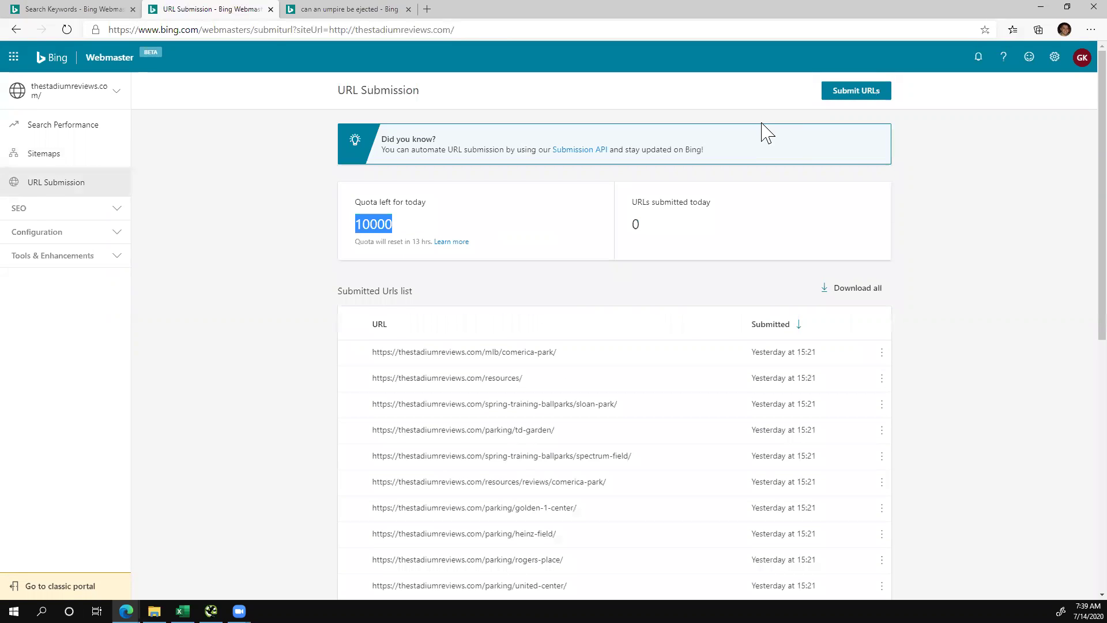
# Select all URLs, show 100 rows per page, and sort the list by Submitted
pyautogui.click(351, 323)
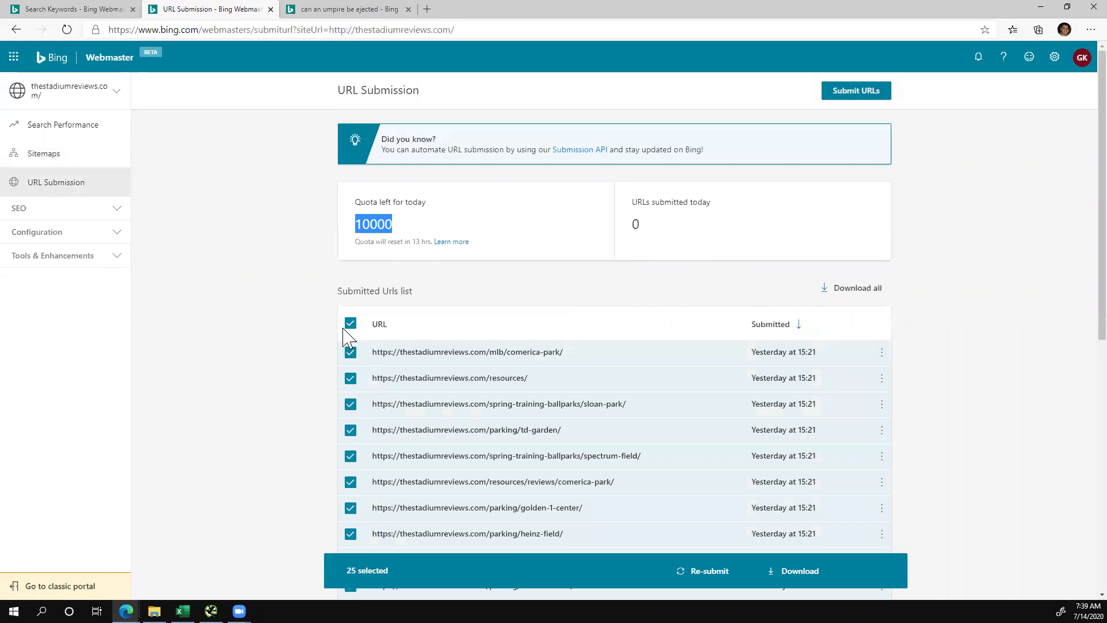
pyautogui.scroll(-10, 652, 439)
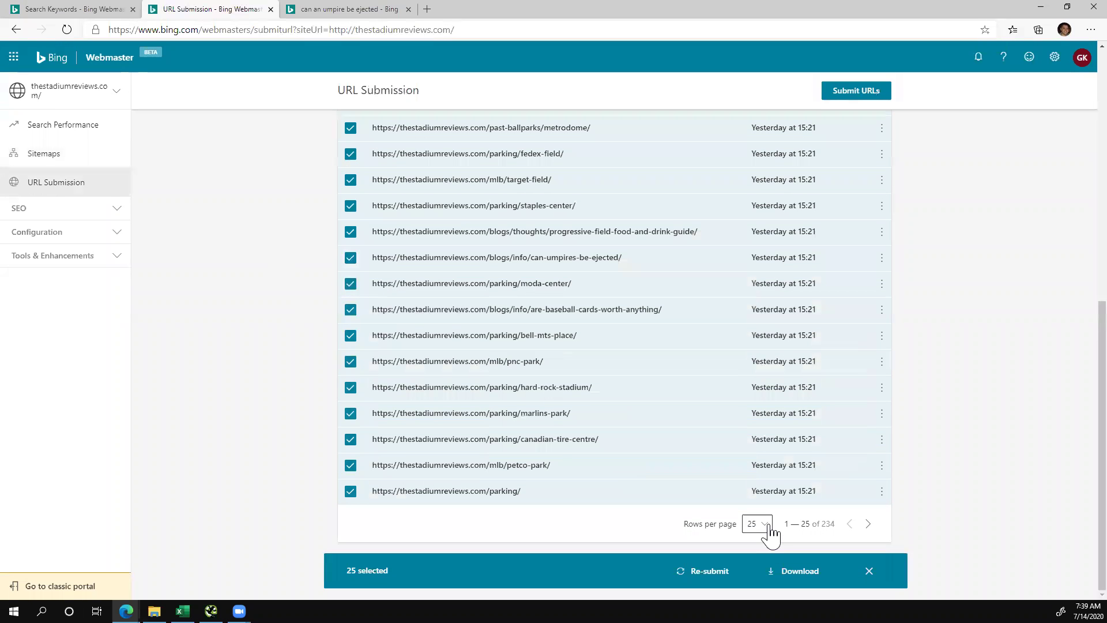
pyautogui.click(756, 523)
pyautogui.click(767, 454)
pyautogui.scroll(10, 726, 392)
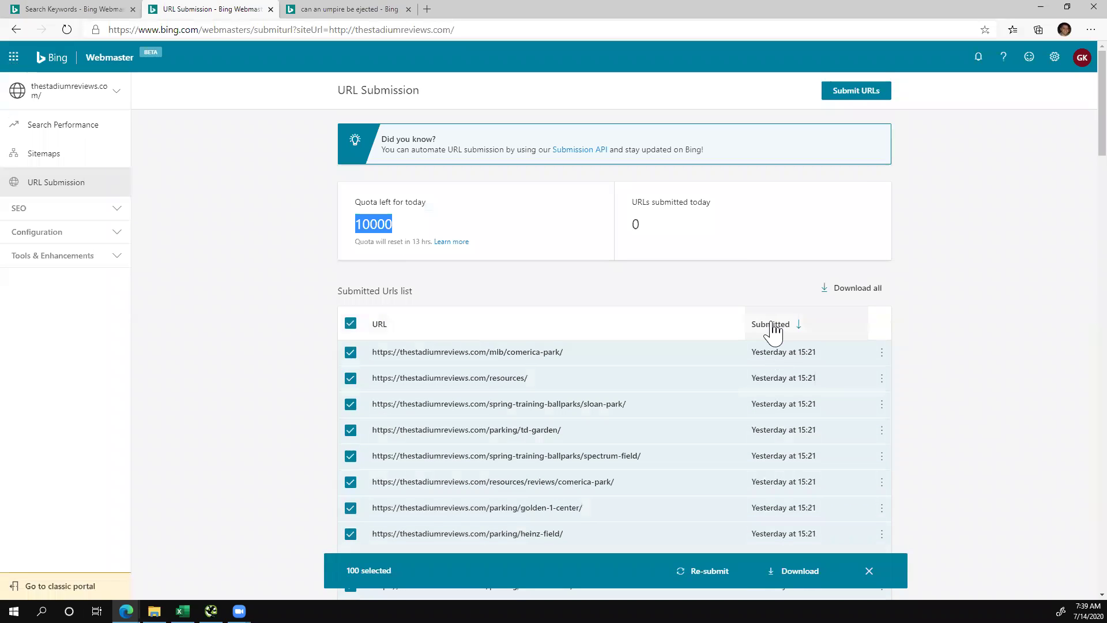
pyautogui.click(773, 329)
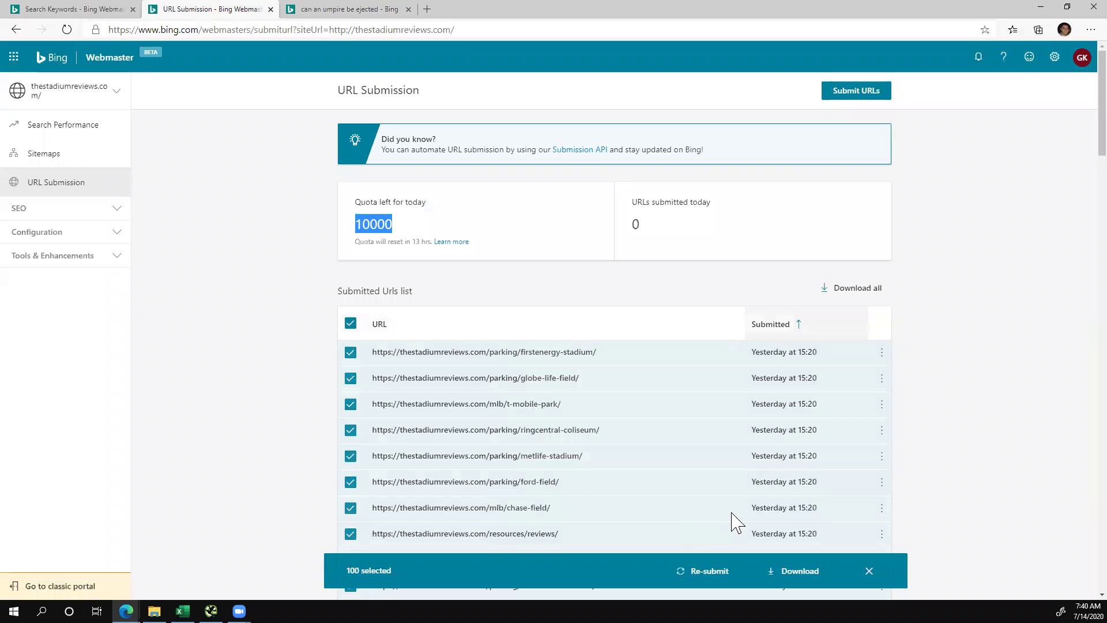
# Re-submit three batches of 100 URLs, leaving 9700 of today's quota, then dismiss the success banner
pyautogui.click(705, 581)
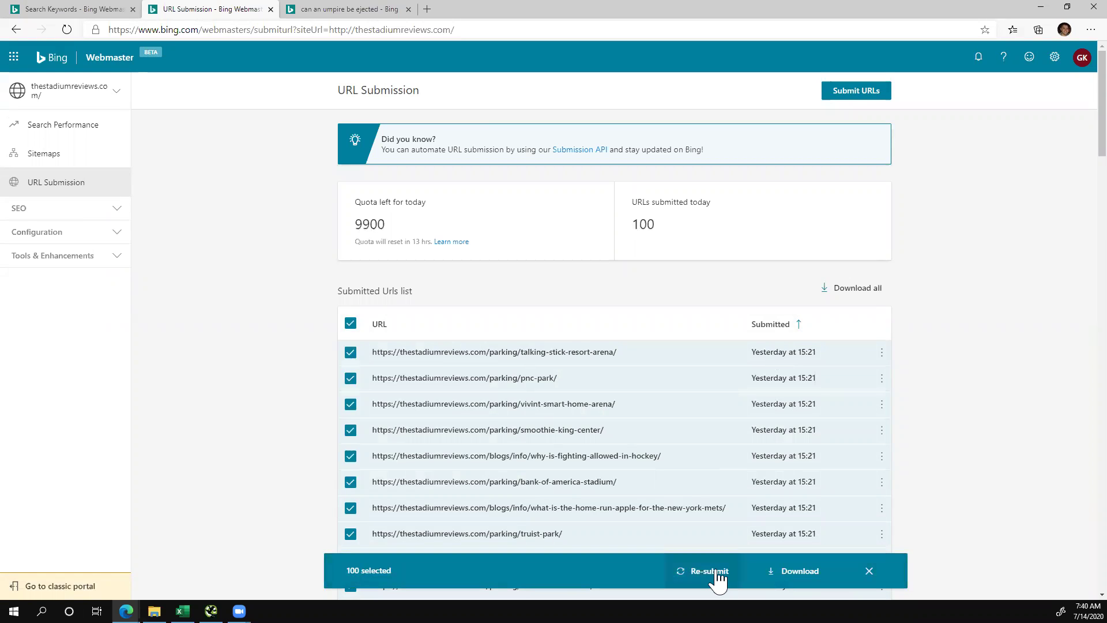
pyautogui.click(710, 571)
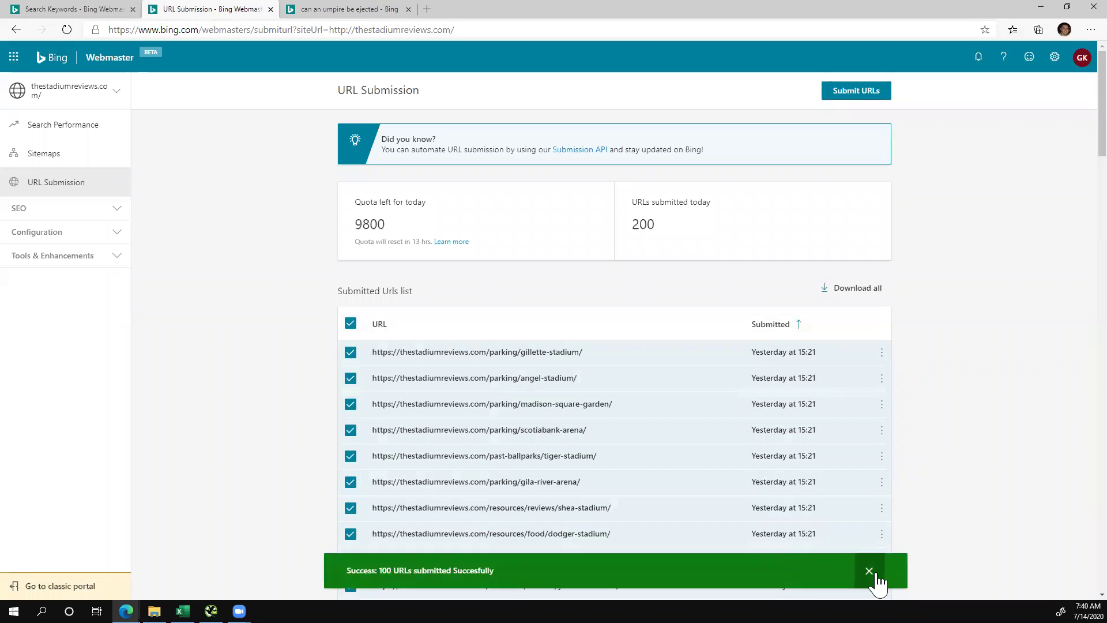
pyautogui.click(702, 572)
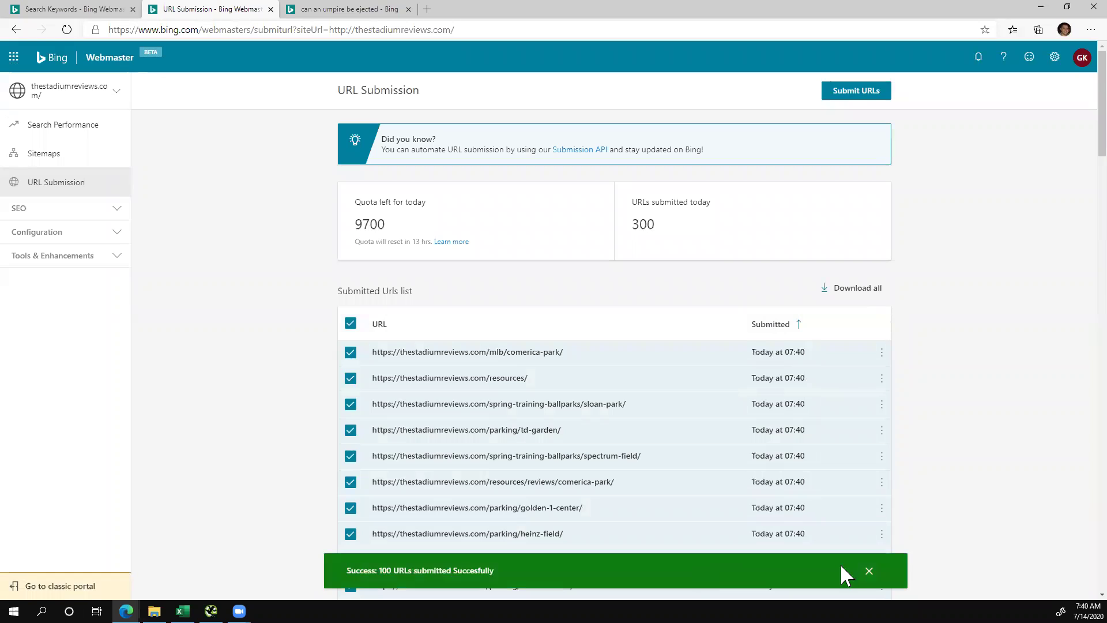
pyautogui.click(869, 571)
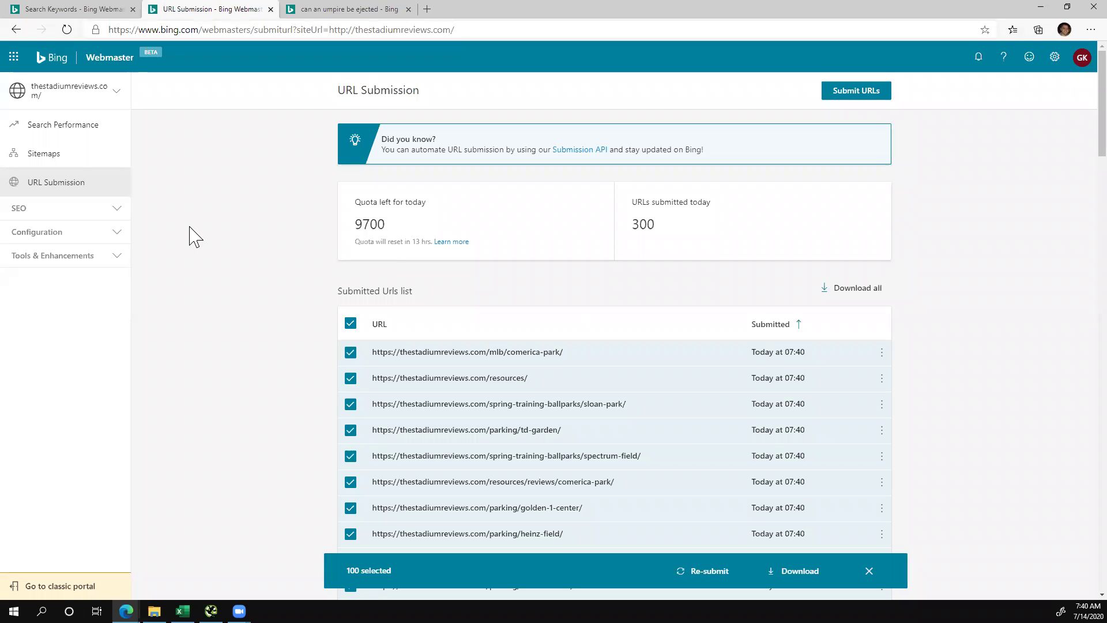
# Review the Backlinks report under SEO, then view Keyword Research's suggested keywords and impressions
pyautogui.click(115, 208)
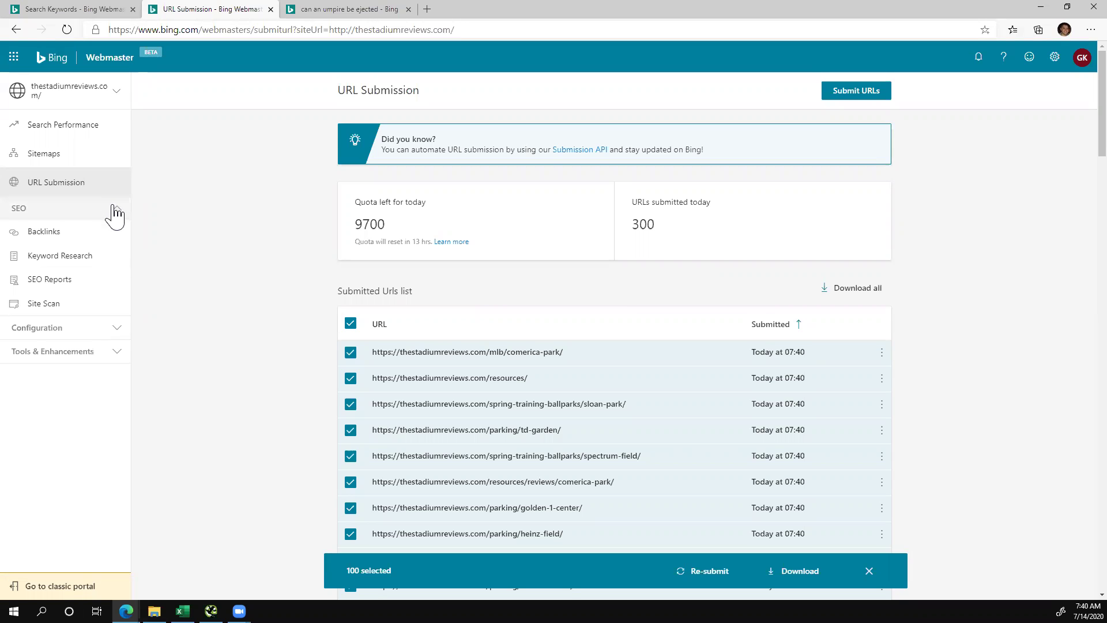
pyautogui.click(83, 238)
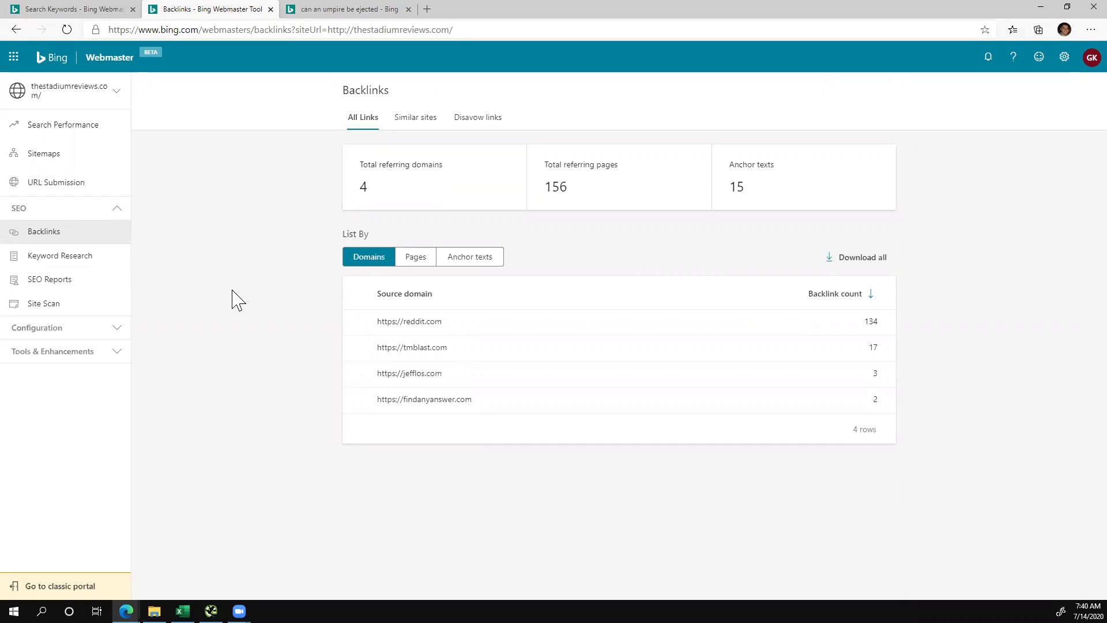
pyautogui.click(85, 258)
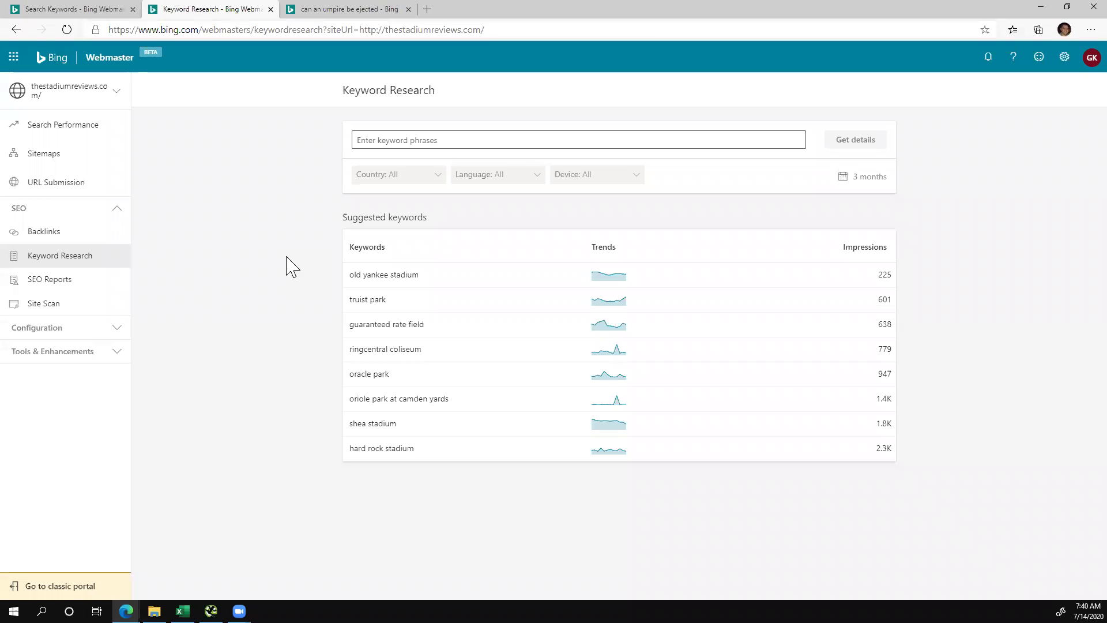
# View SEO Reports listing 57 errors on 26 pages for images missing ALT attributes
pyautogui.click(90, 293)
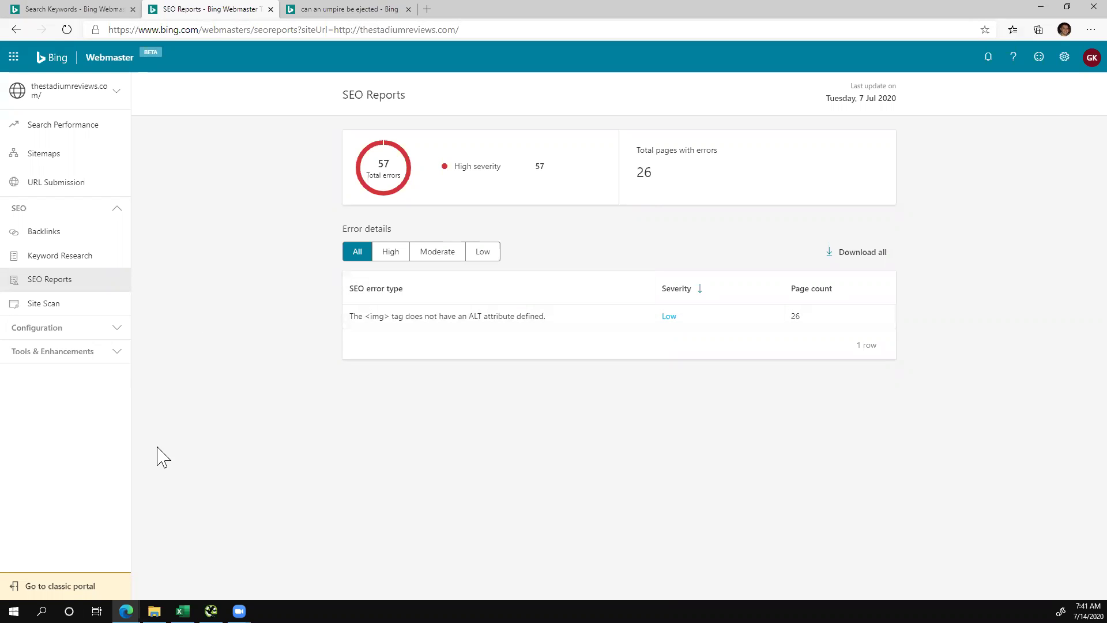
pyautogui.moveTo(126, 611)
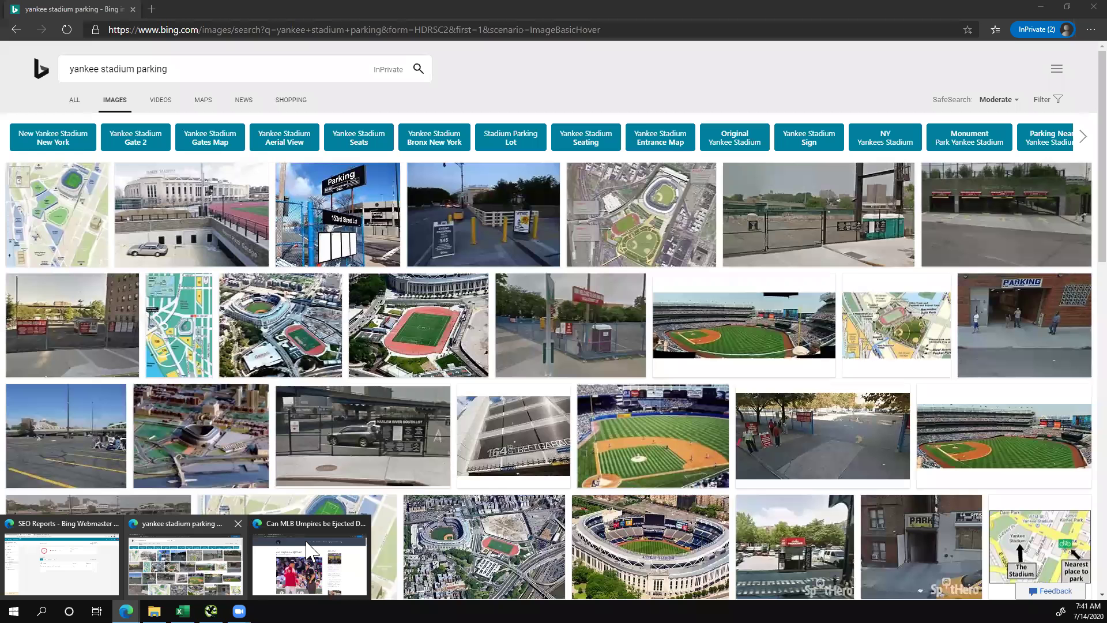
# Bring up the InPrivate window, check the Bing results tab, and return to the umpire article
pyautogui.click(309, 553)
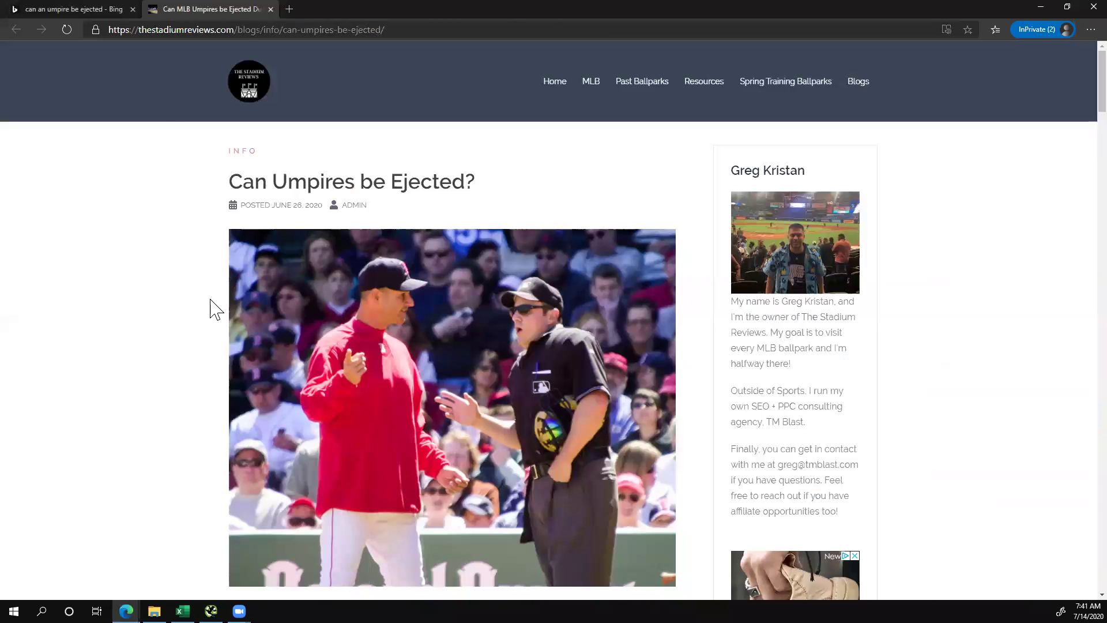
pyautogui.click(83, 12)
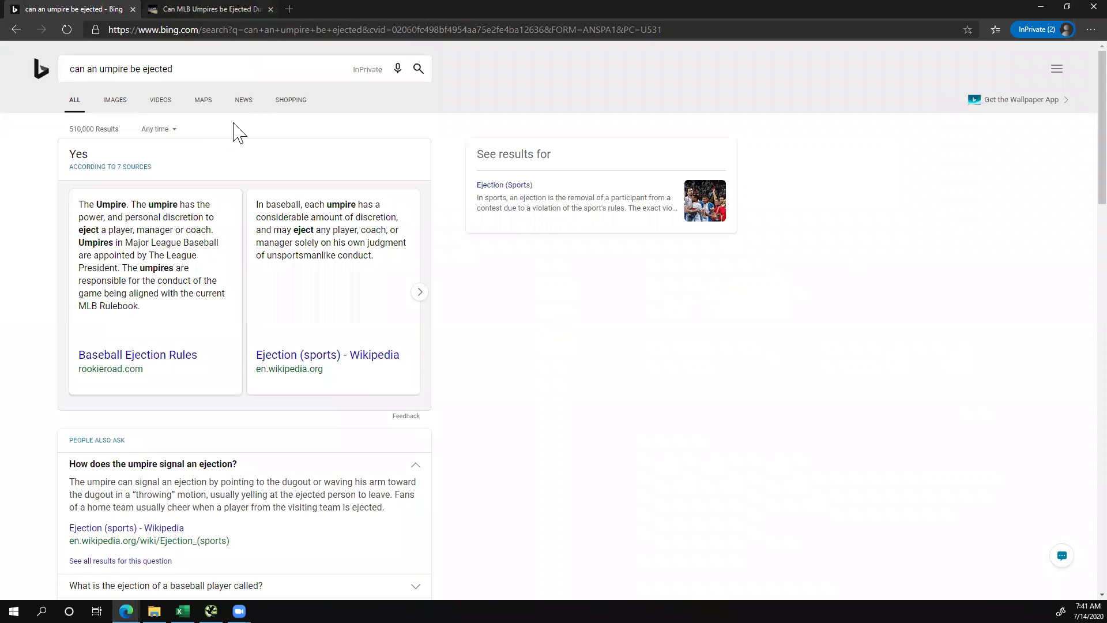
pyautogui.click(203, 11)
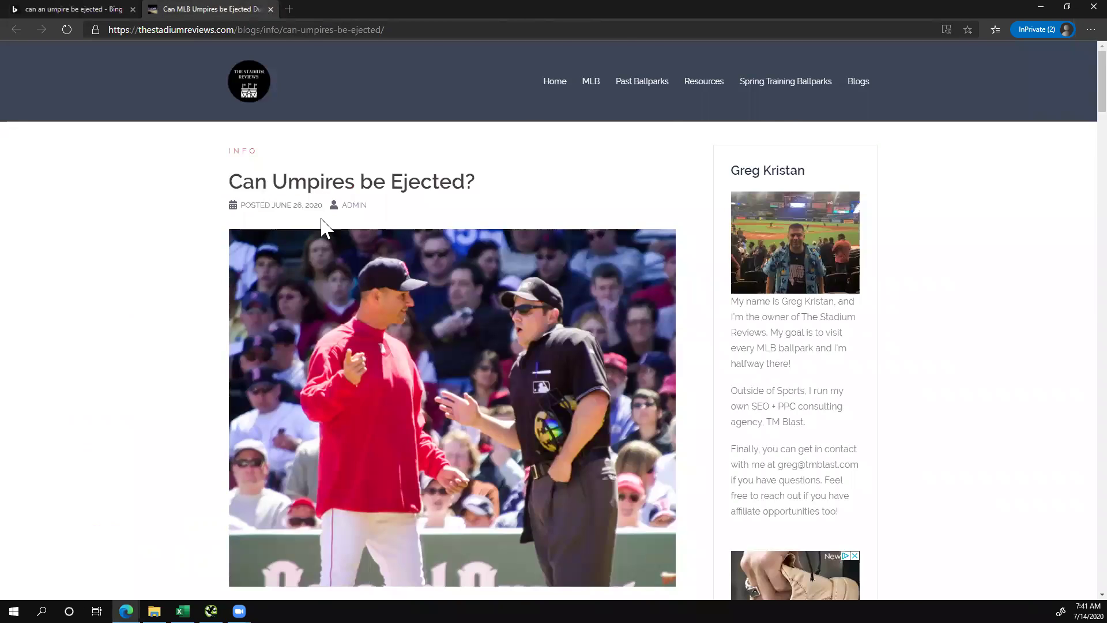
# Read down the Can Umpires be Ejected? article to the section on ejecting fans
pyautogui.scroll(-2, 325, 227)
pyautogui.scroll(1, 326, 227)
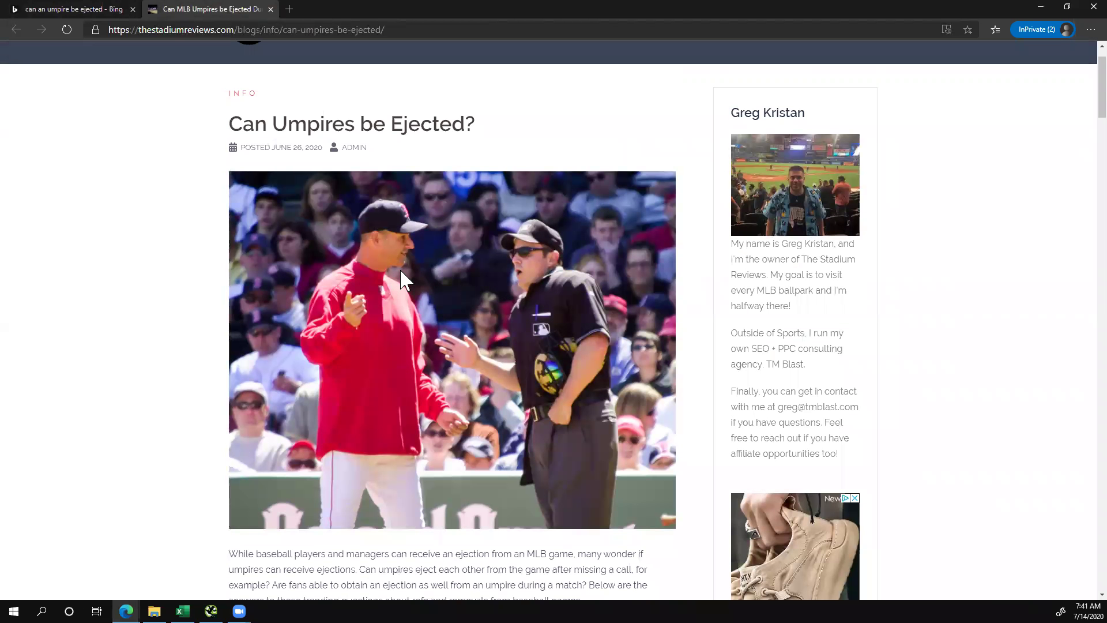
pyautogui.scroll(-13, 402, 271)
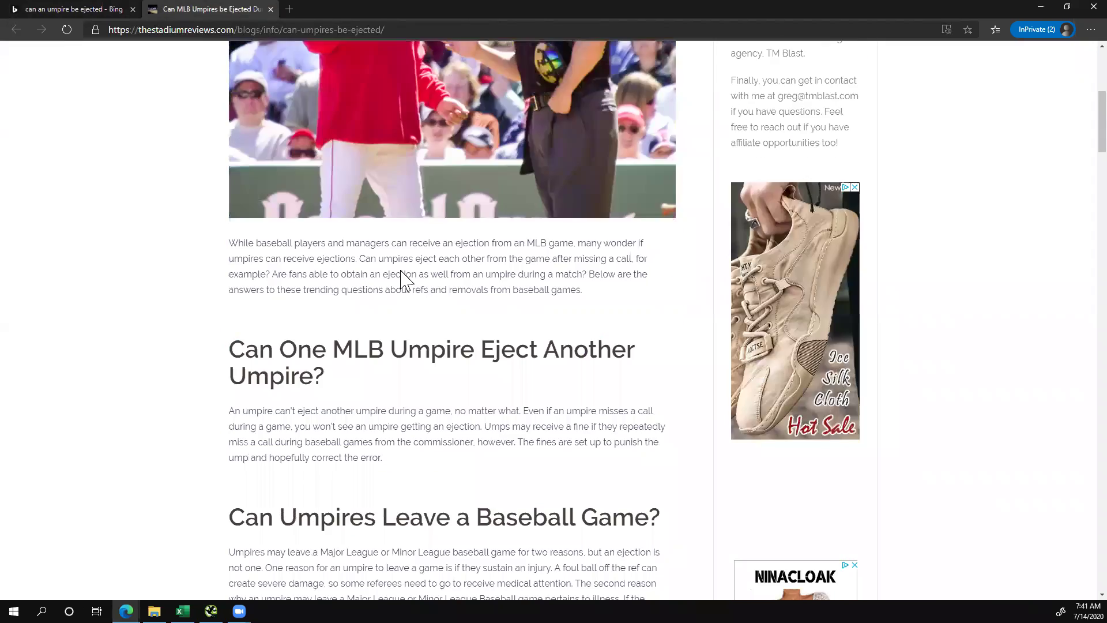
pyautogui.scroll(-1, 402, 271)
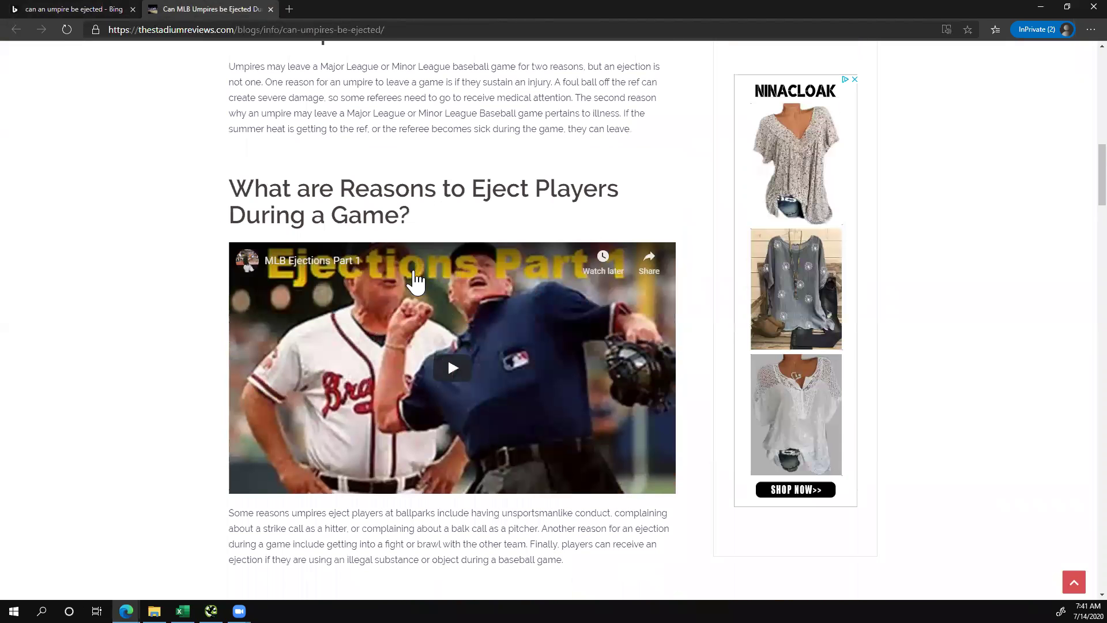
pyautogui.scroll(-20, 206, 325)
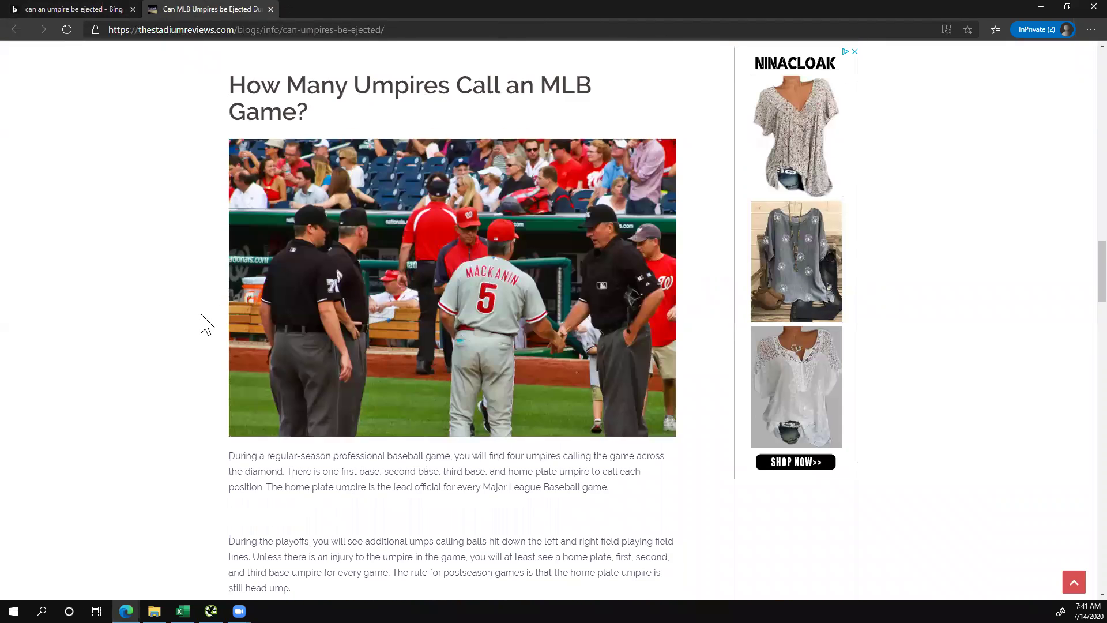
pyautogui.scroll(-9, 207, 324)
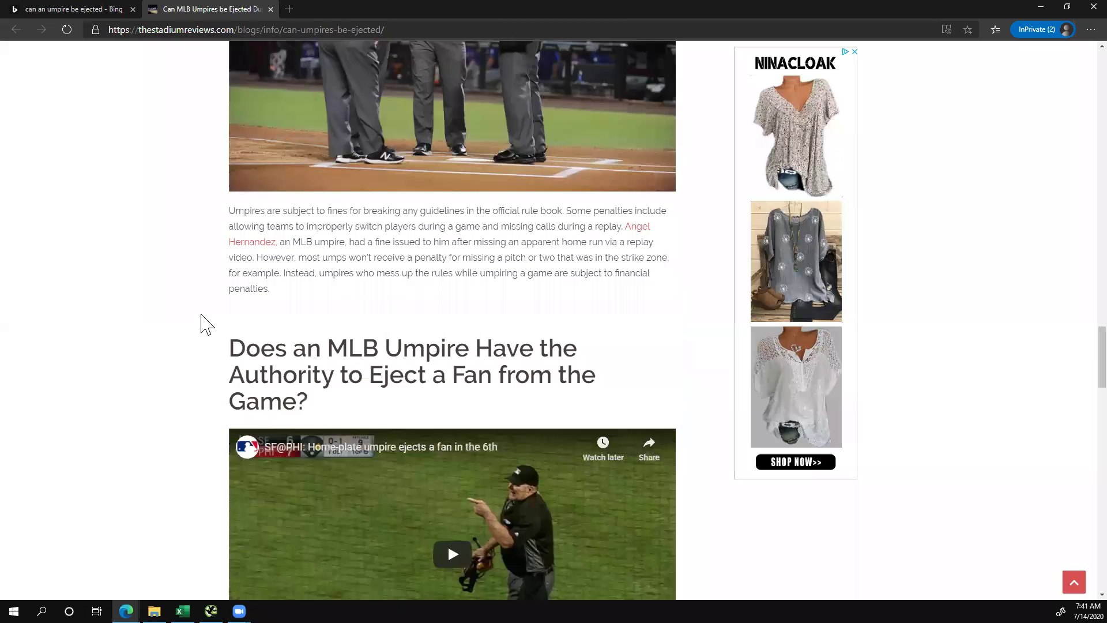